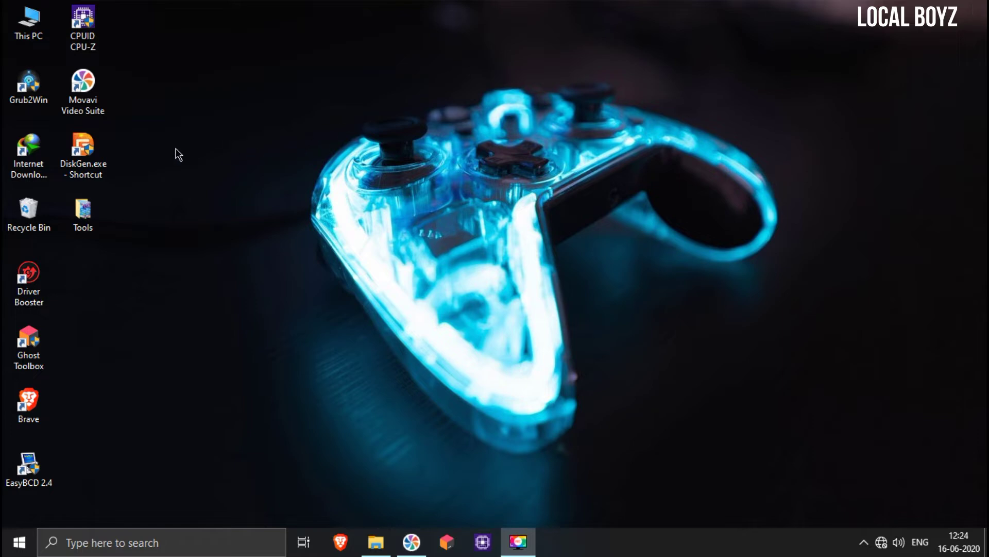
Open DiskGenius and create a primary 31 GB Ext4 (Linux Data) partition labelled PhoenixOS Vip in the disk's free space
click(75, 175)
double_click(74, 176)
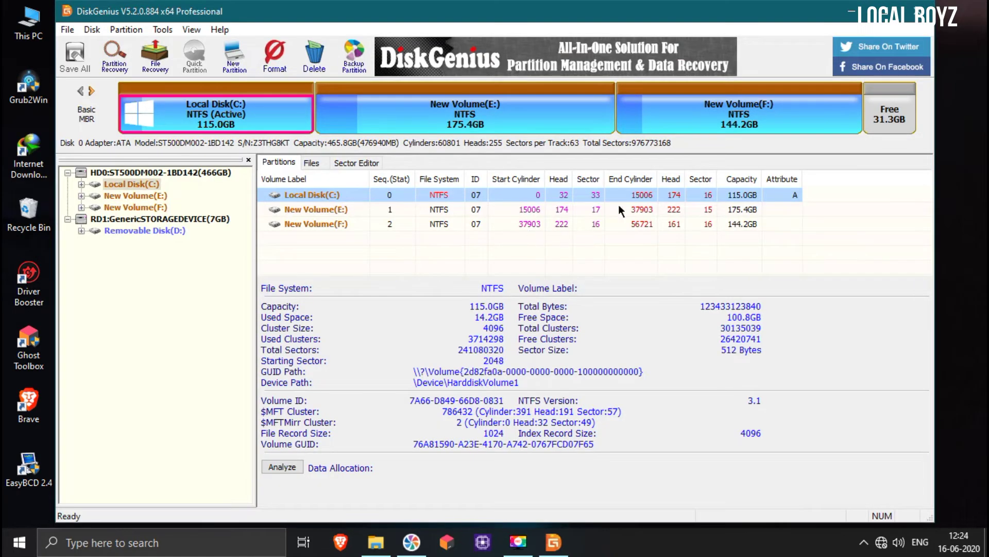
click(885, 125)
right_click(886, 125)
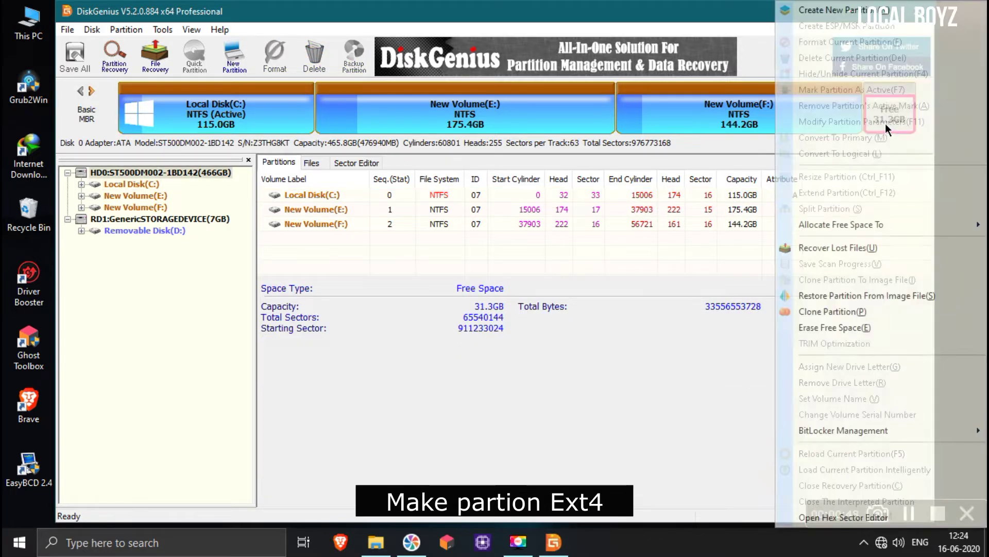
click(823, 17)
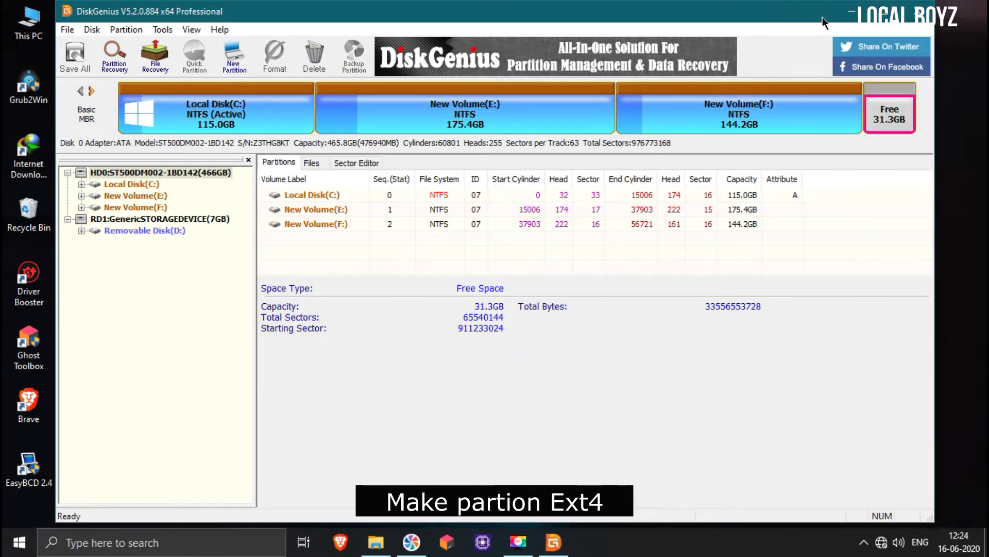
click(524, 147)
click(530, 215)
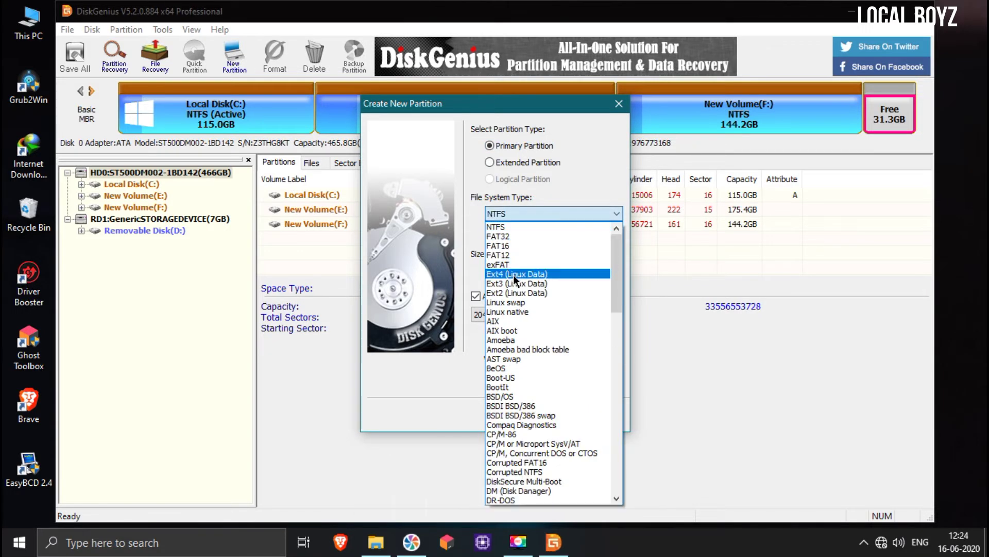
click(513, 274)
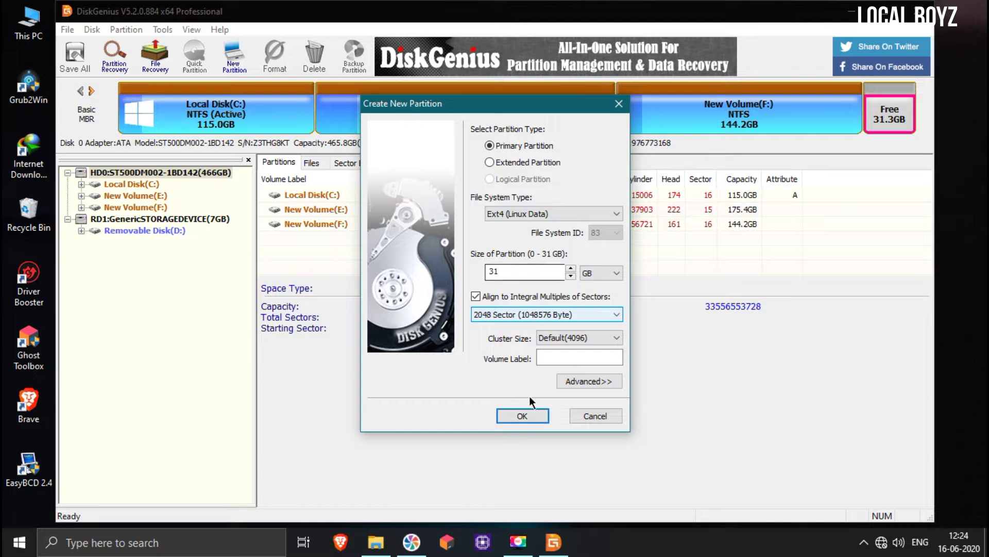
click(566, 360)
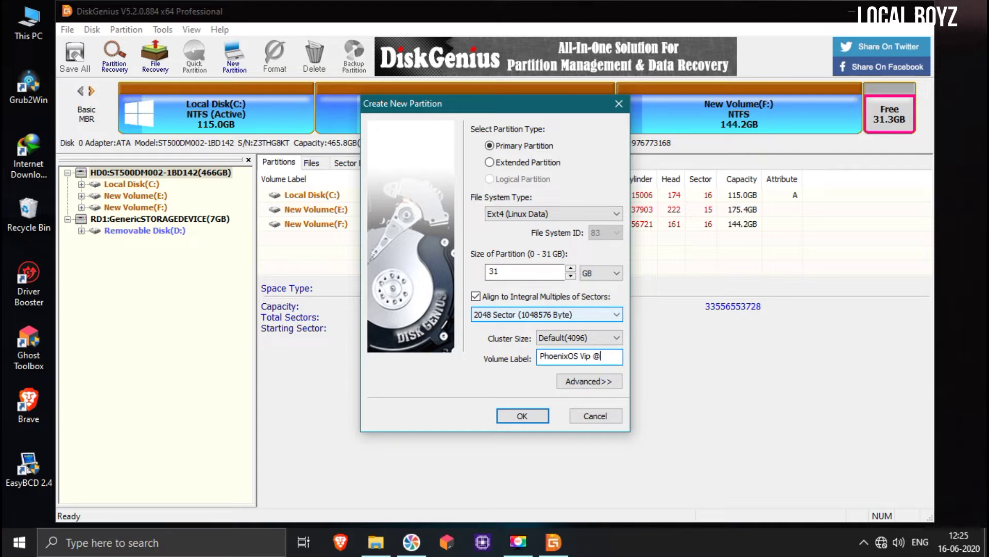
click(522, 416)
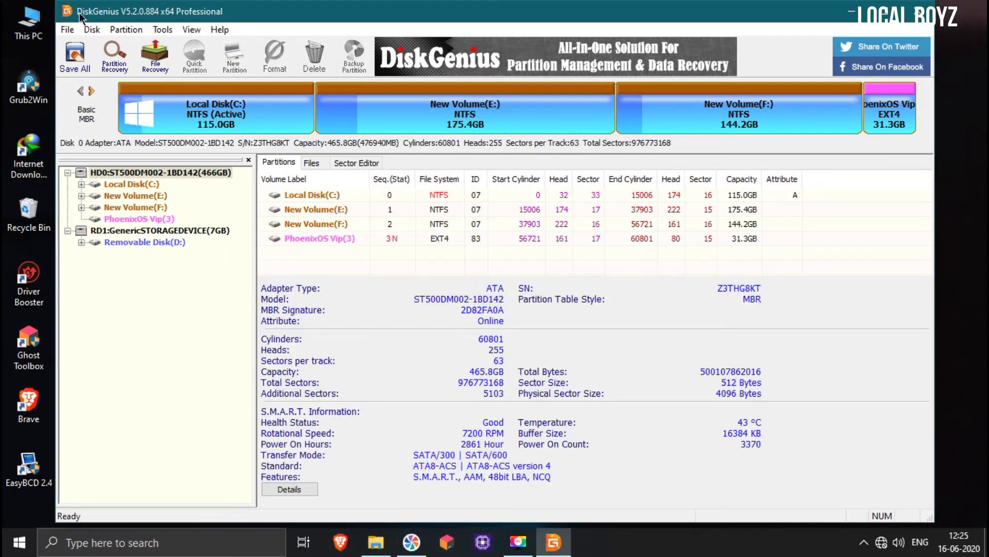
Write the partition changes to the disk and format the new PhoenixOS Vip partition
click(72, 54)
click(464, 301)
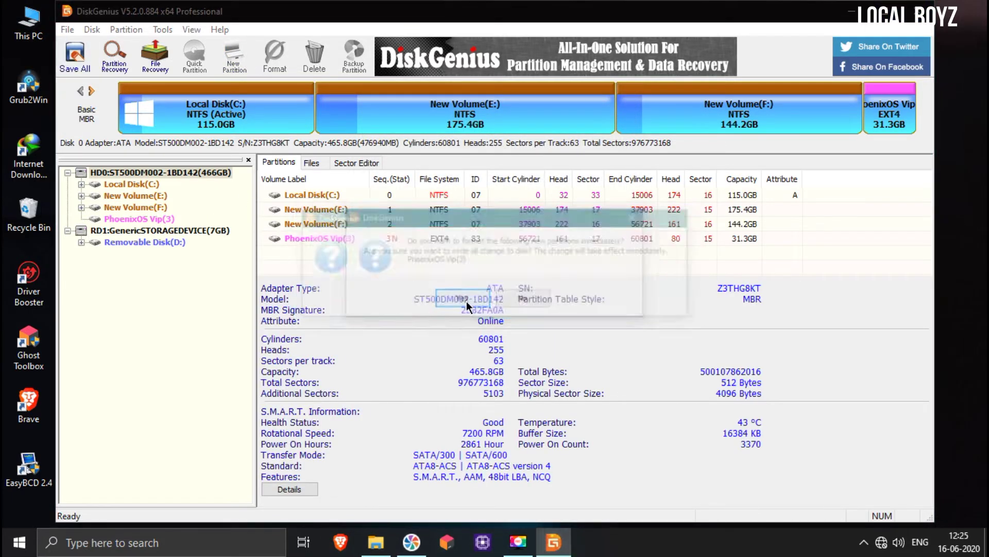
click(464, 301)
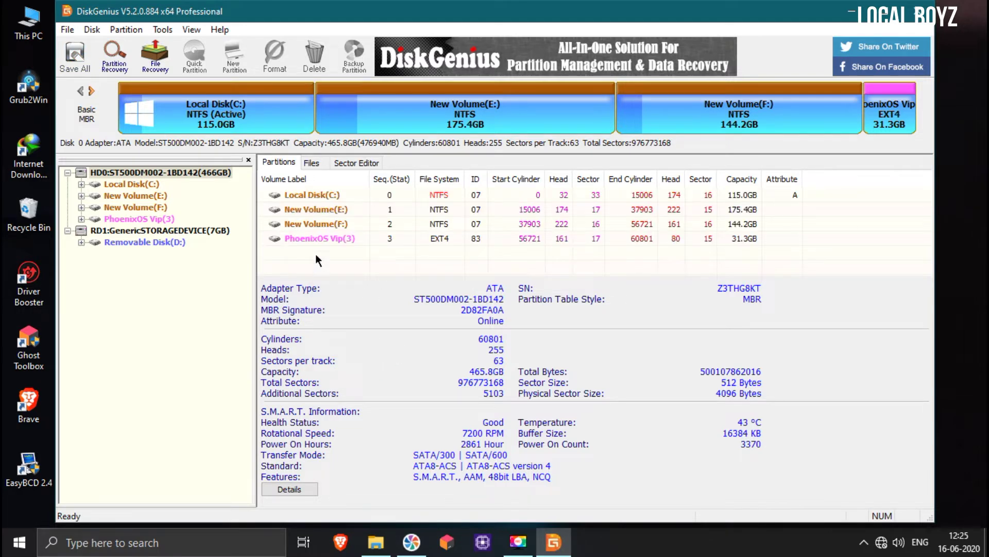
Open the PhoenixOS Vip partition's files and create a folder named VIPC in its root
double_click(319, 237)
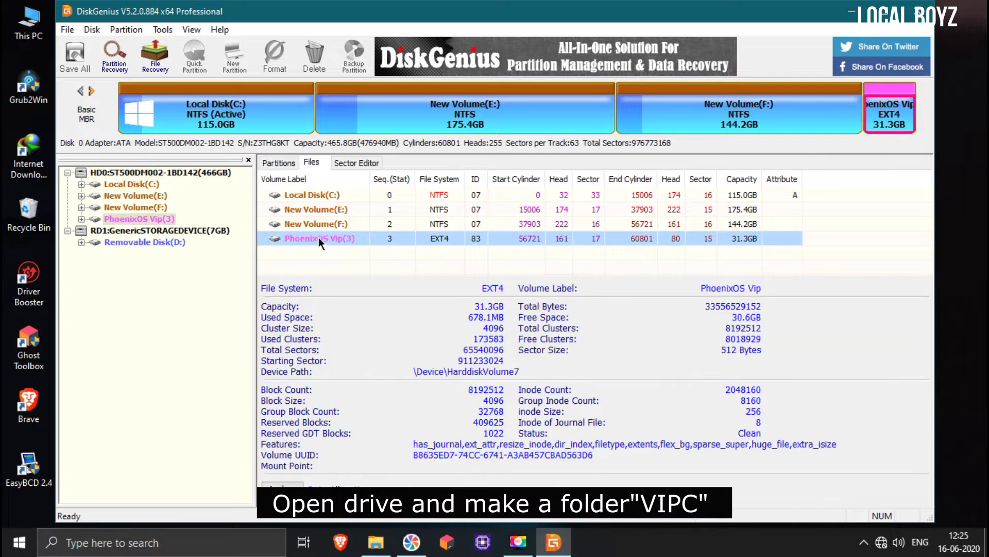
right_click(320, 237)
click(355, 323)
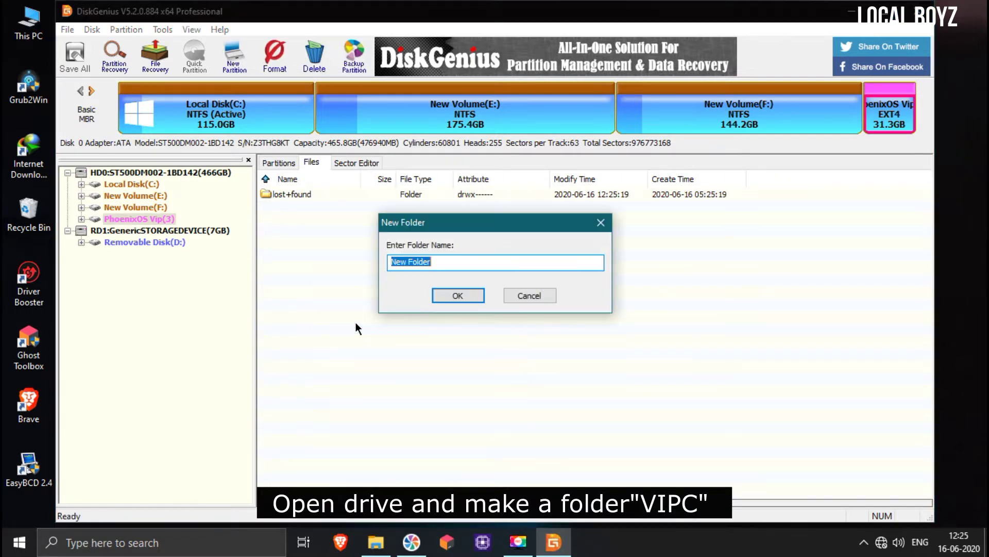
text(VIPC)
key(Return)
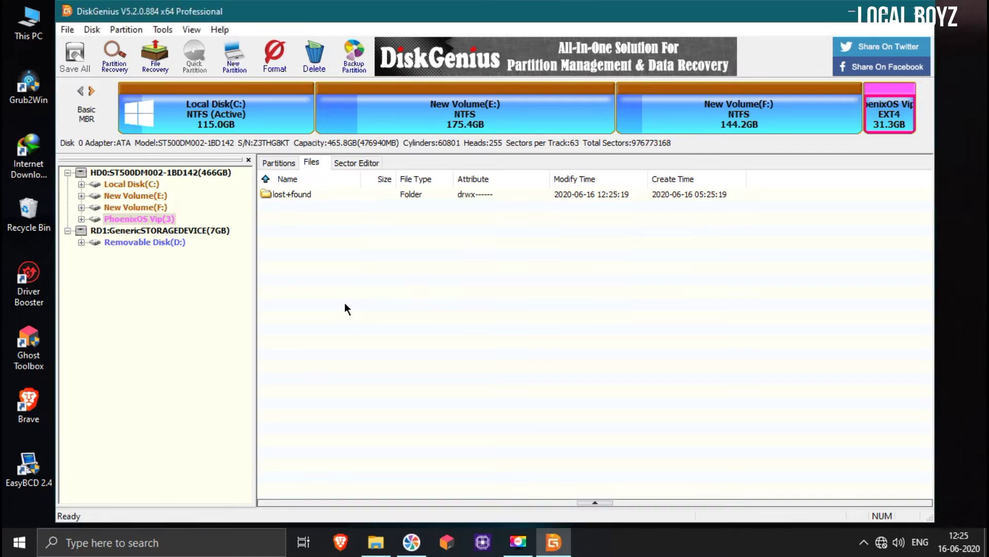
Switch to File Explorer and look at the extraction options for the VIP Console 2.5.7z archive in PhoenixOS MODS
click(373, 539)
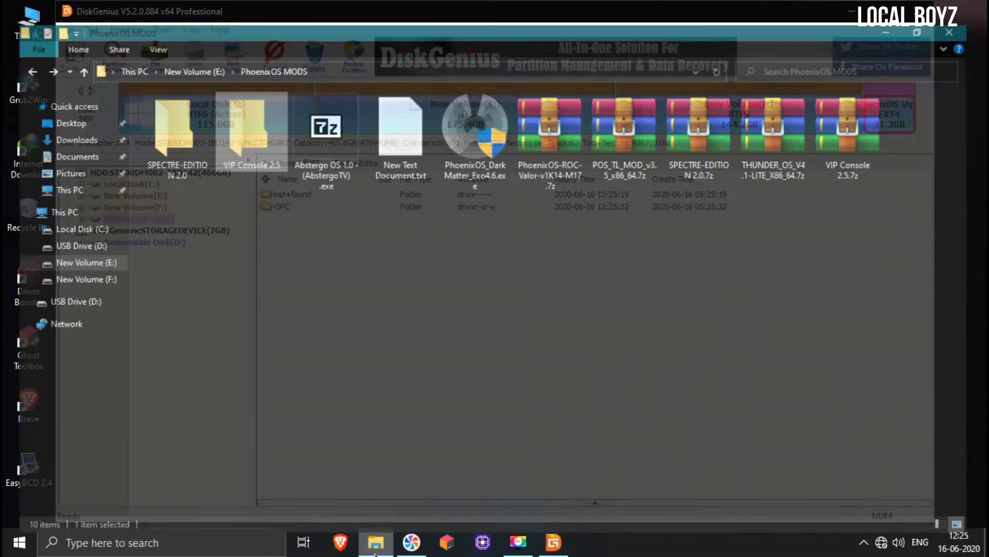
click(871, 147)
right_click(871, 150)
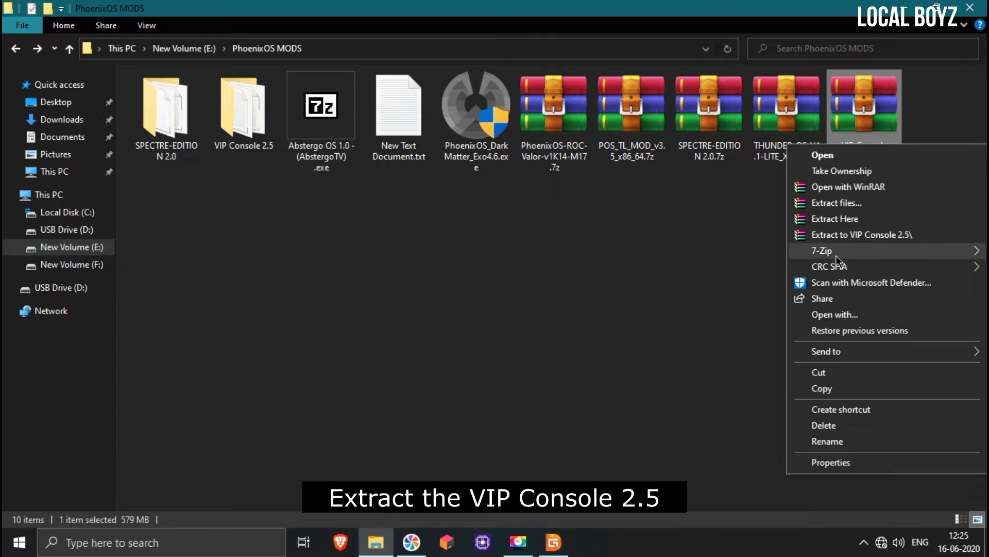
mouse_move(824, 255)
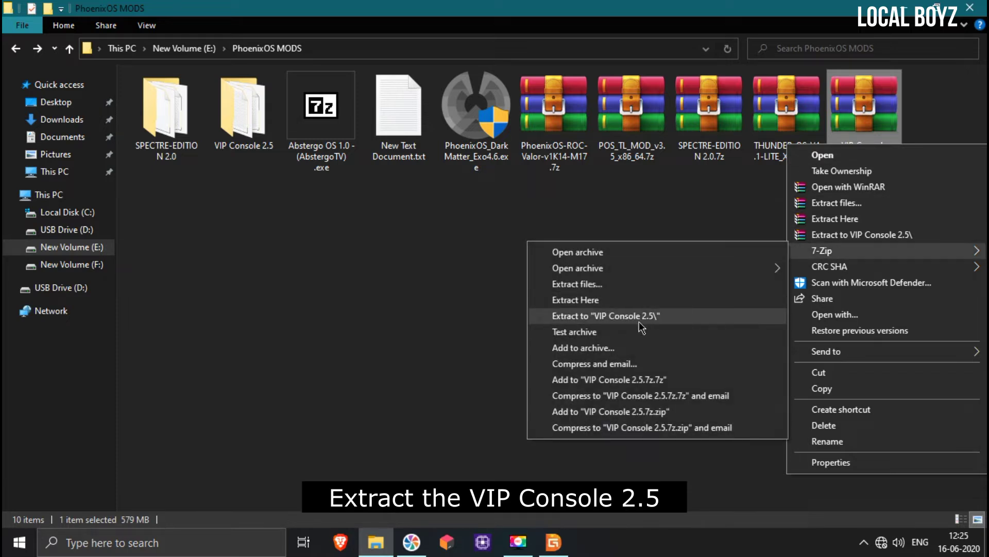
click(255, 154)
Select all files in the inner VIP Console 2.5 folder and tile its window side by side with DiskGenius
double_click(255, 154)
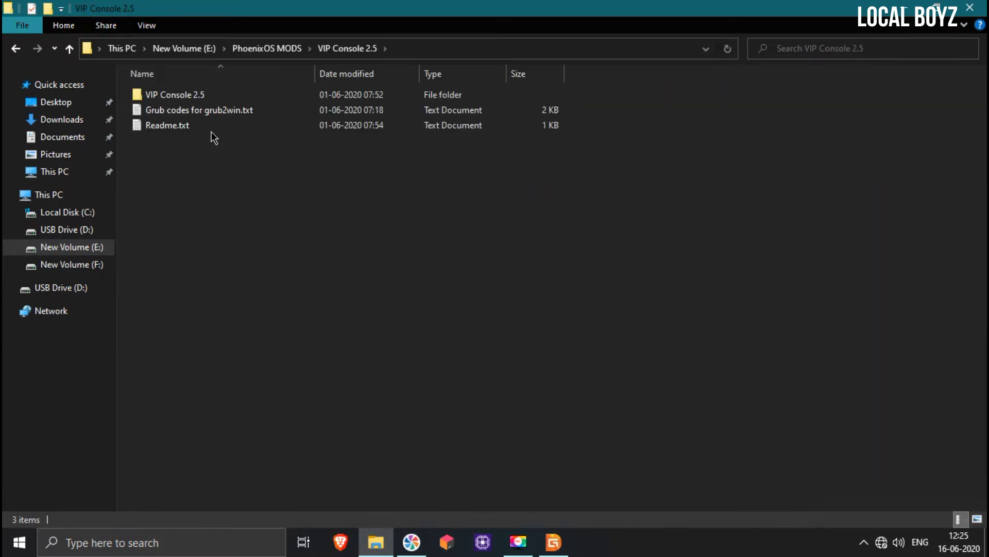
double_click(202, 99)
drag(201, 183, 196, 91)
drag(338, 9, 987, 129)
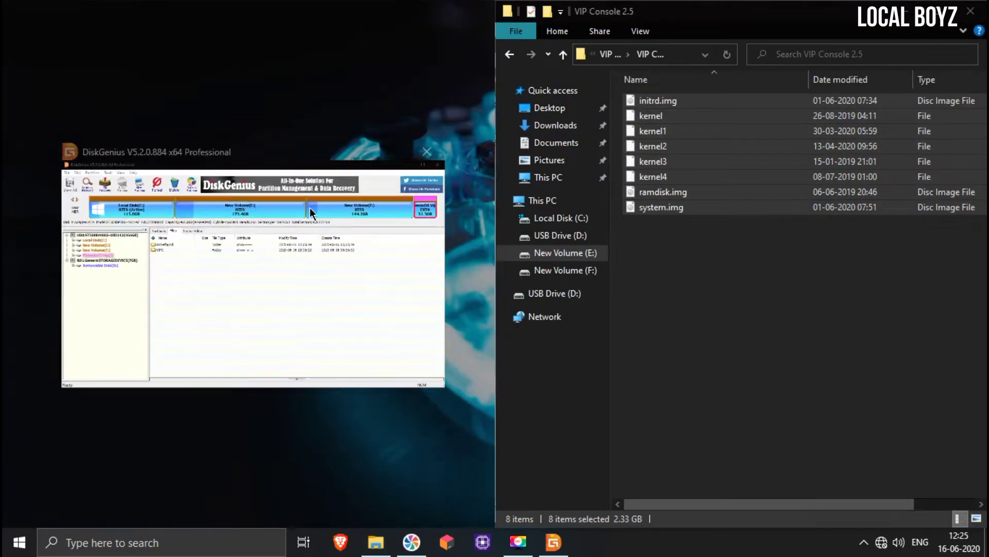
click(310, 207)
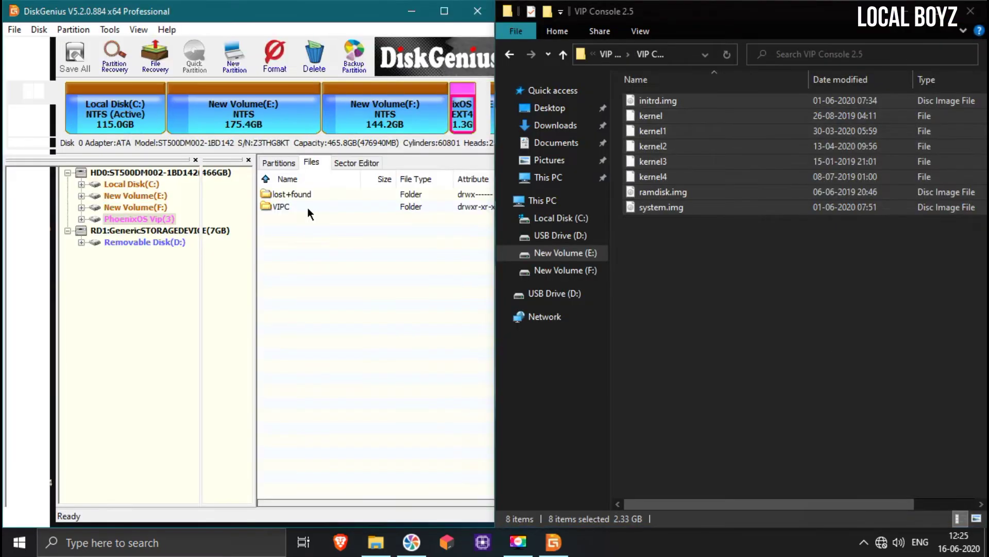
Create a folder named data inside the VIPC folder of the PhoenixOS Vip partition
double_click(309, 208)
right_click(298, 258)
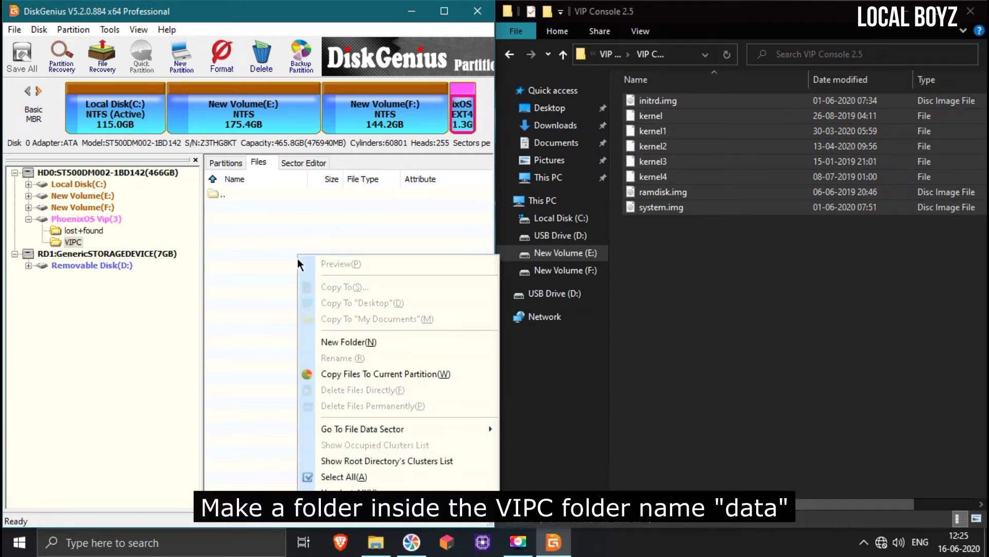
click(328, 340)
text(da)
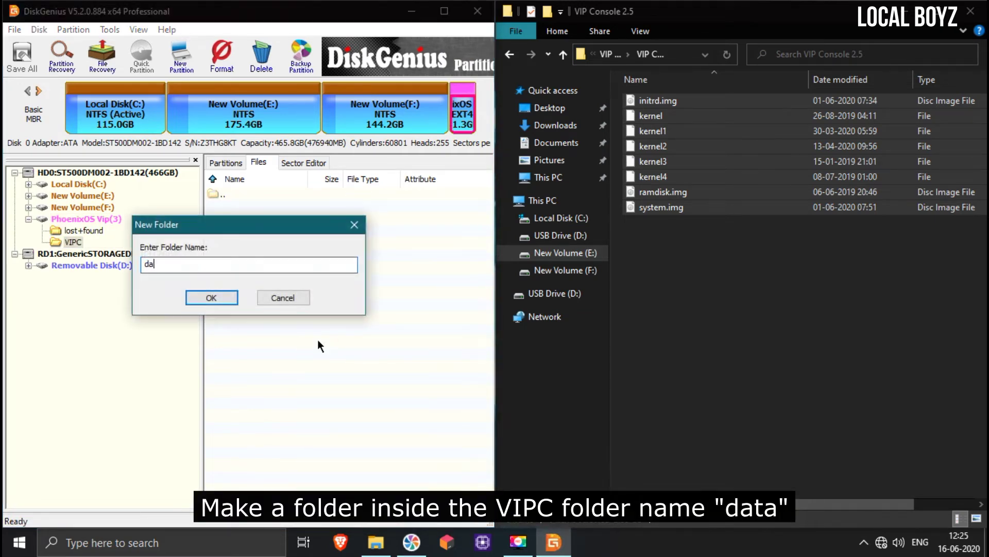
click(212, 298)
Copy the selected VIP Console 2.5 files into the VIPC directory and return File Explorer to the parent folder
drag(712, 155, 380, 338)
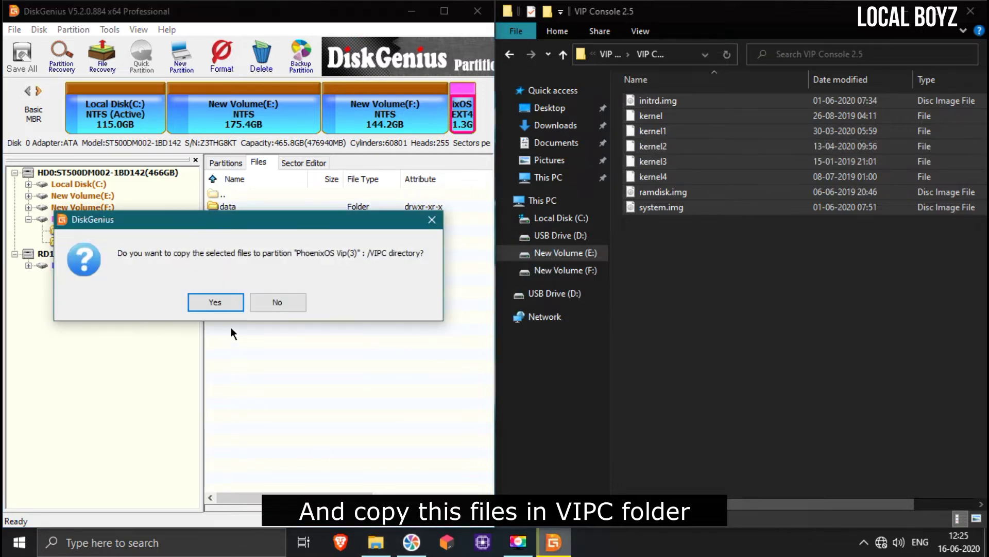
click(221, 298)
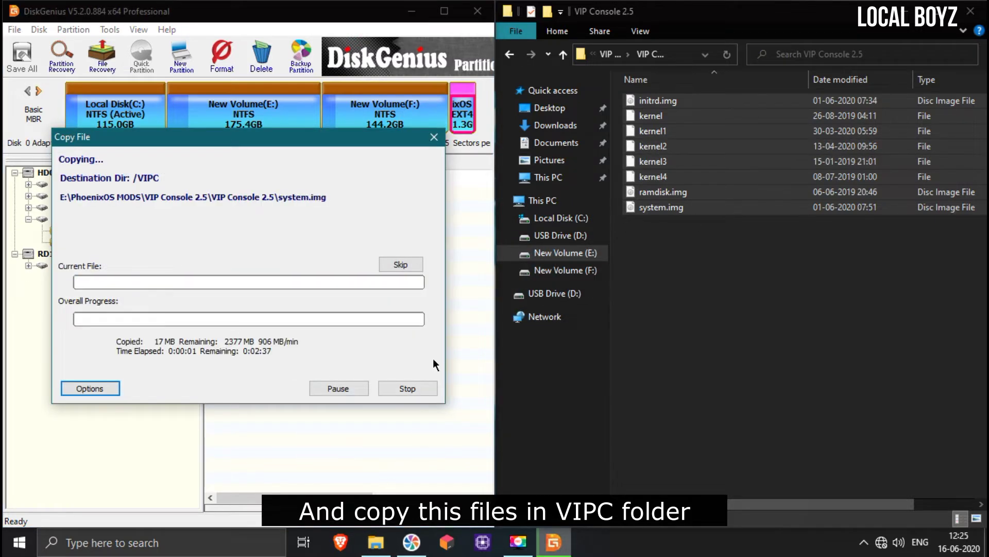
click(563, 54)
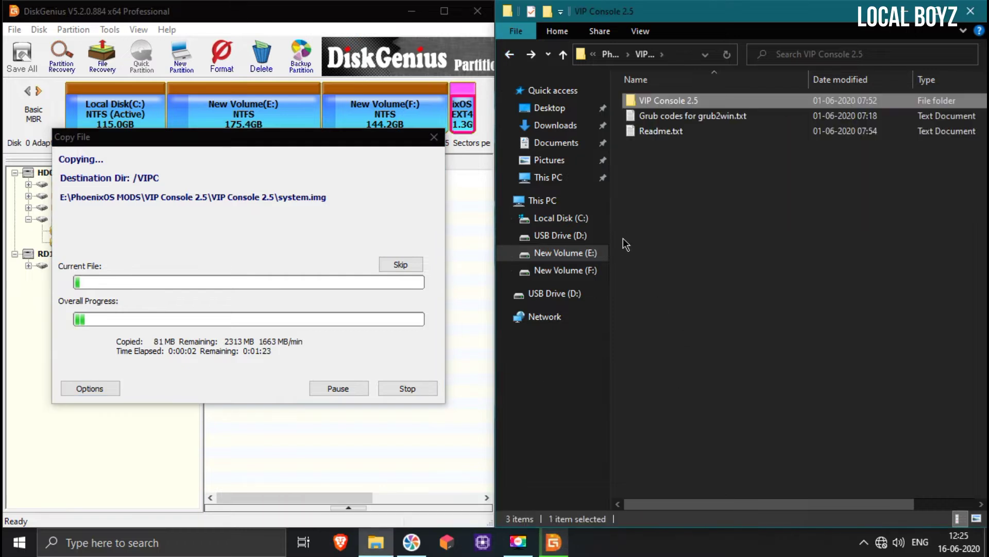
right_click(678, 266)
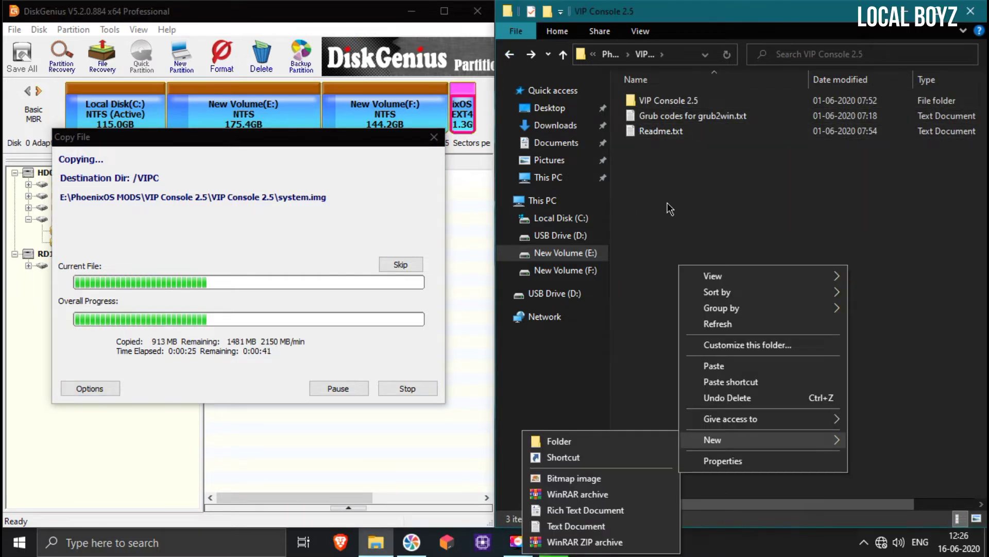
click(734, 325)
right_click(731, 320)
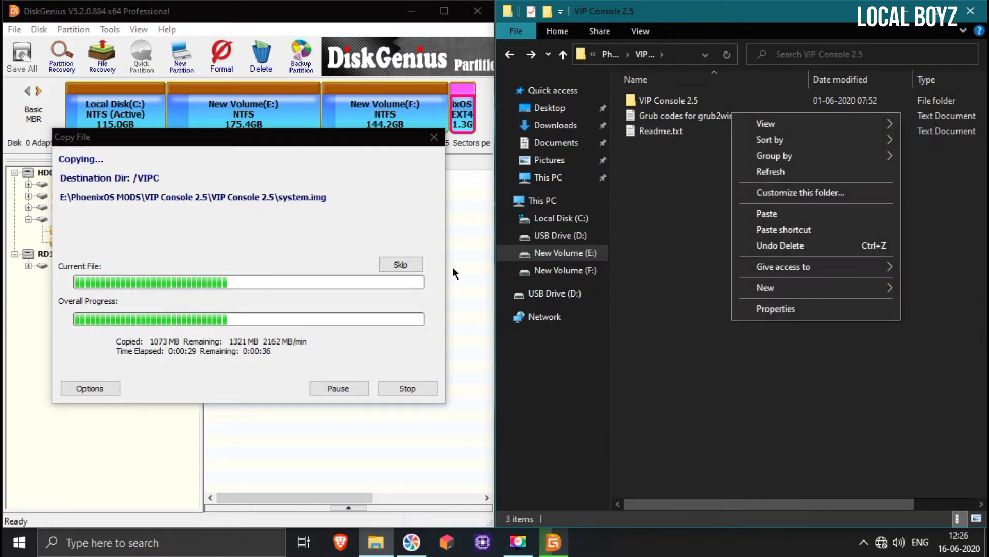
click(762, 172)
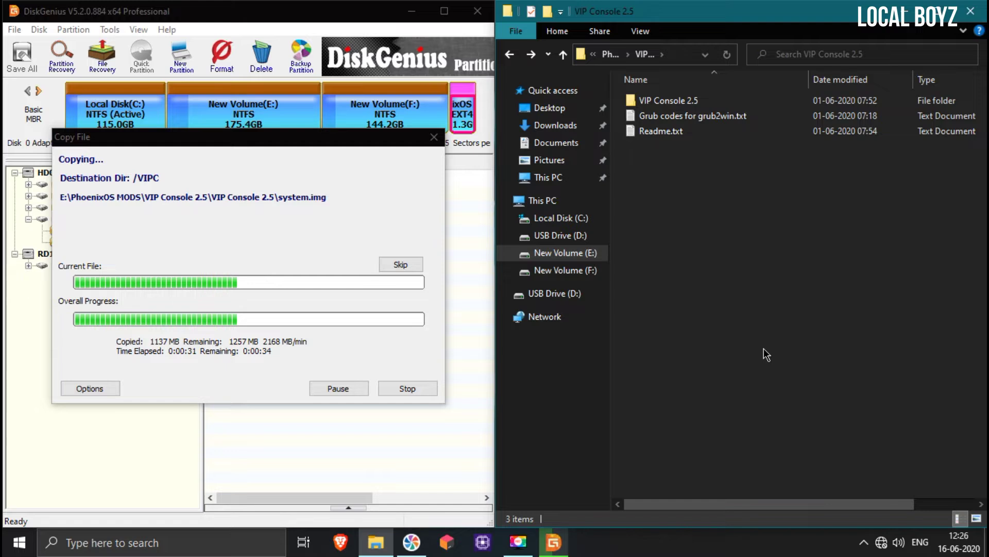
right_click(703, 330)
click(750, 183)
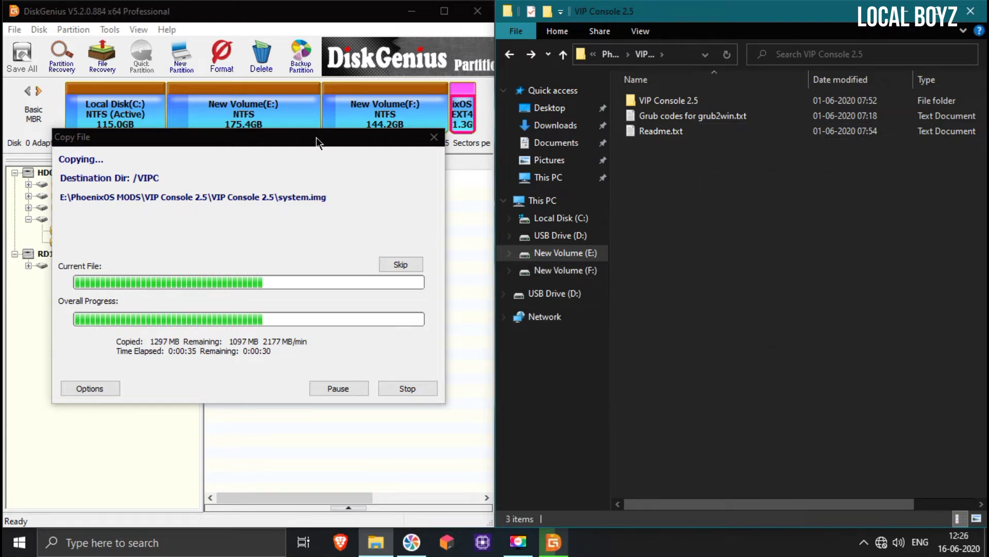
drag(318, 139, 539, 140)
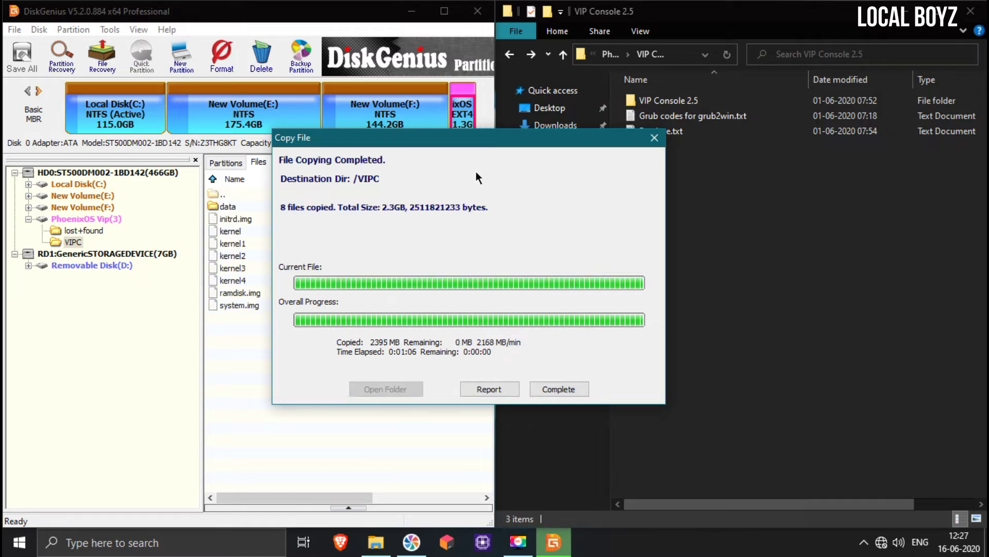
Close the finished copy dialog and create a text document named vip.txt in the outer VIP Console 2.5 folder
key(Return)
click(621, 222)
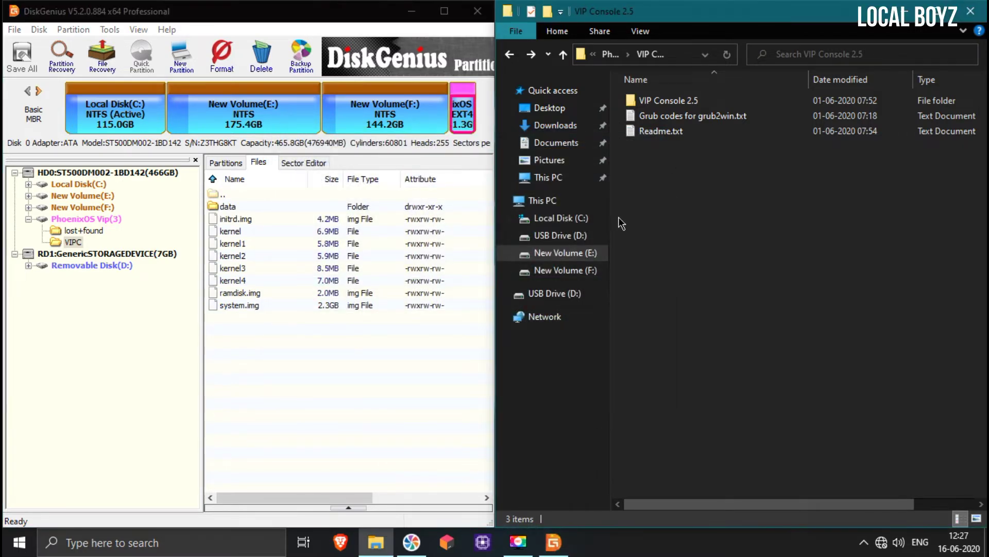
click(354, 379)
right_click(748, 274)
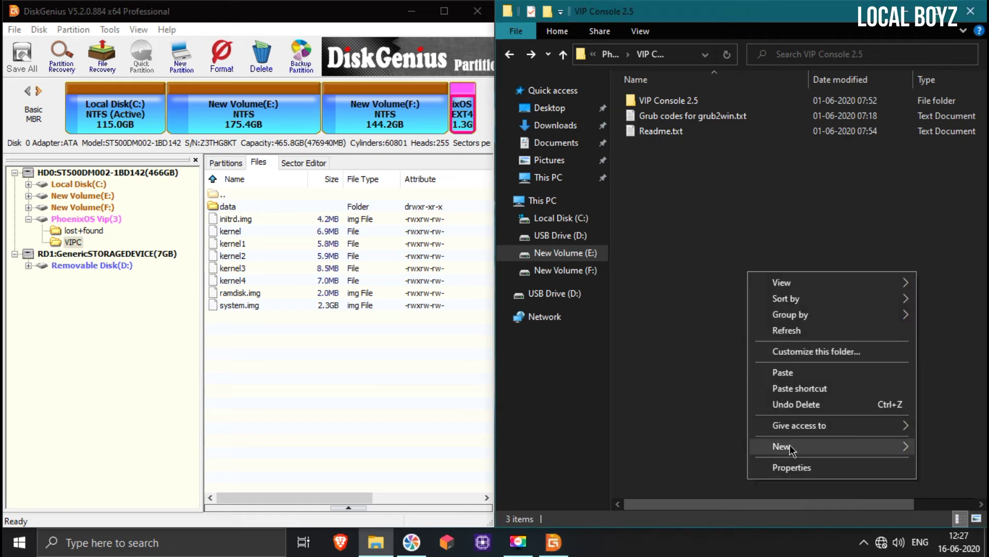
mouse_move(789, 446)
click(644, 430)
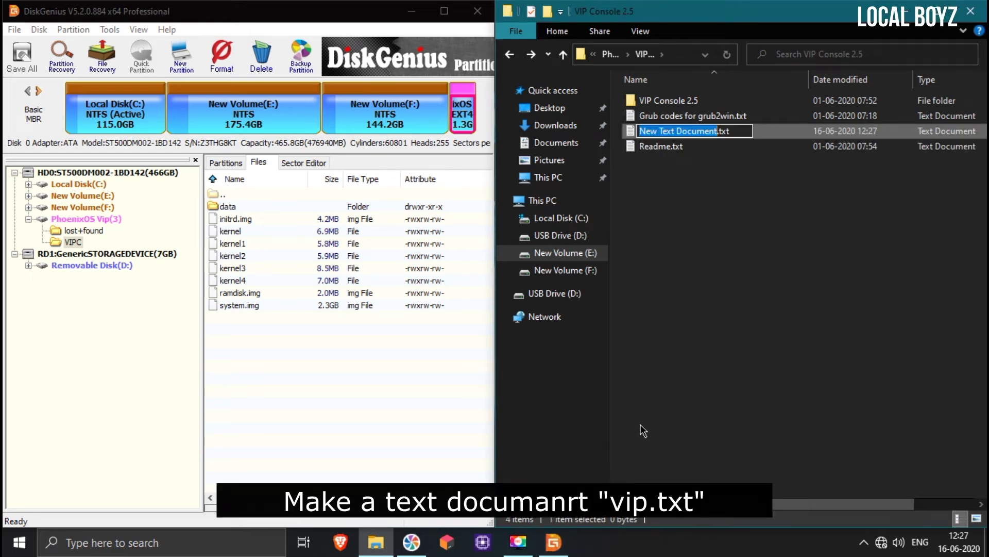
text(vio)
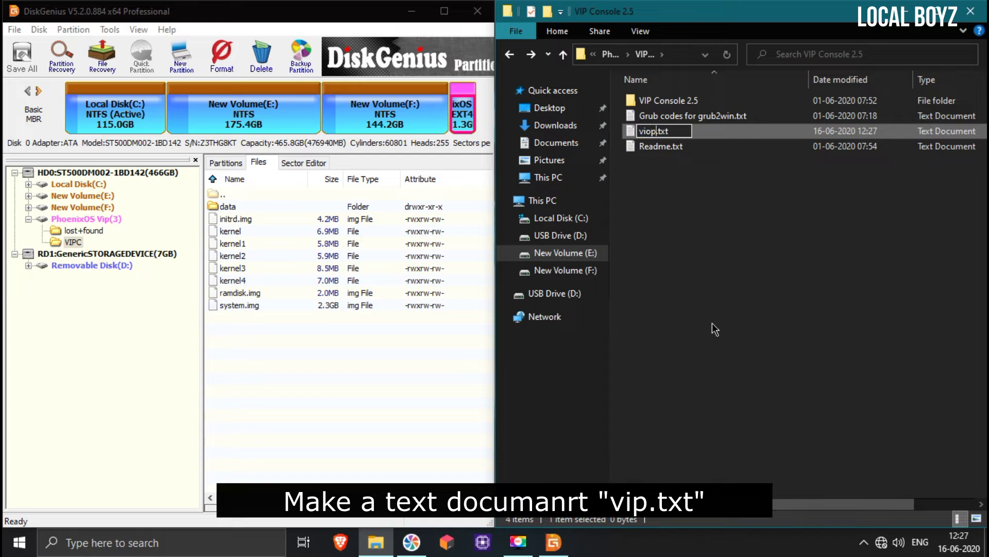
key(BackSpace)
text(p)
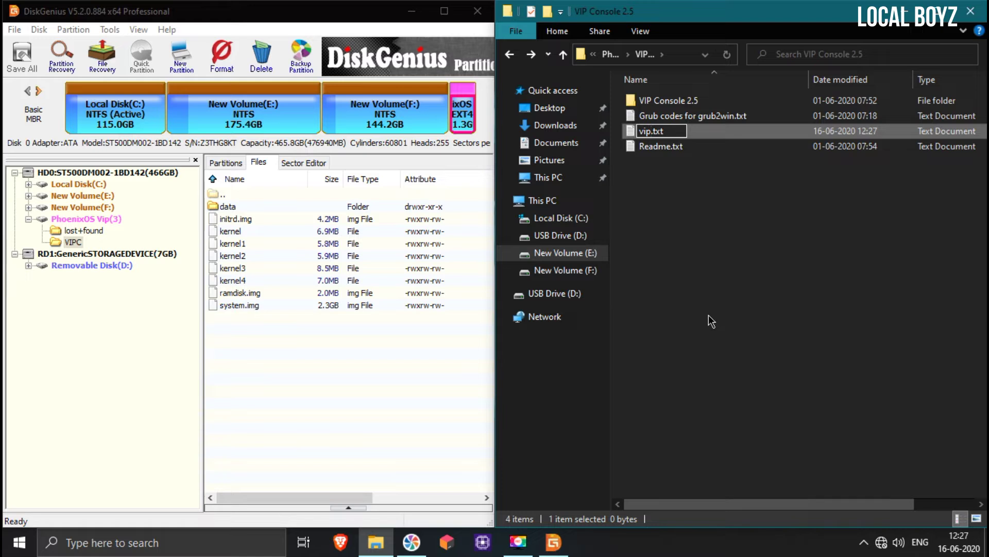
key(Delete)
text(.)
key(Return)
Copy vip.txt into the VIPC directory of the PhoenixOS Vip partition and close the copy dialog
drag(703, 99, 298, 432)
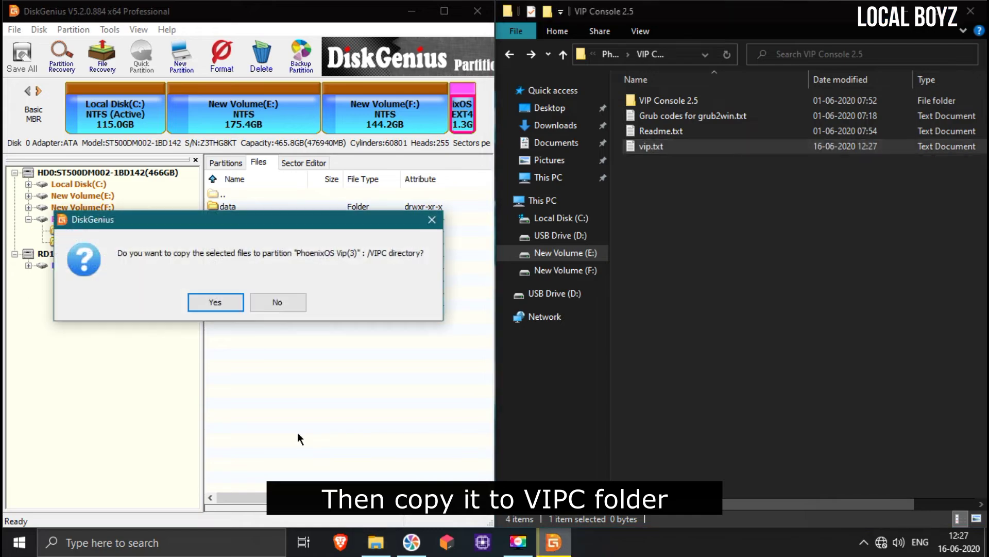
click(227, 304)
click(341, 389)
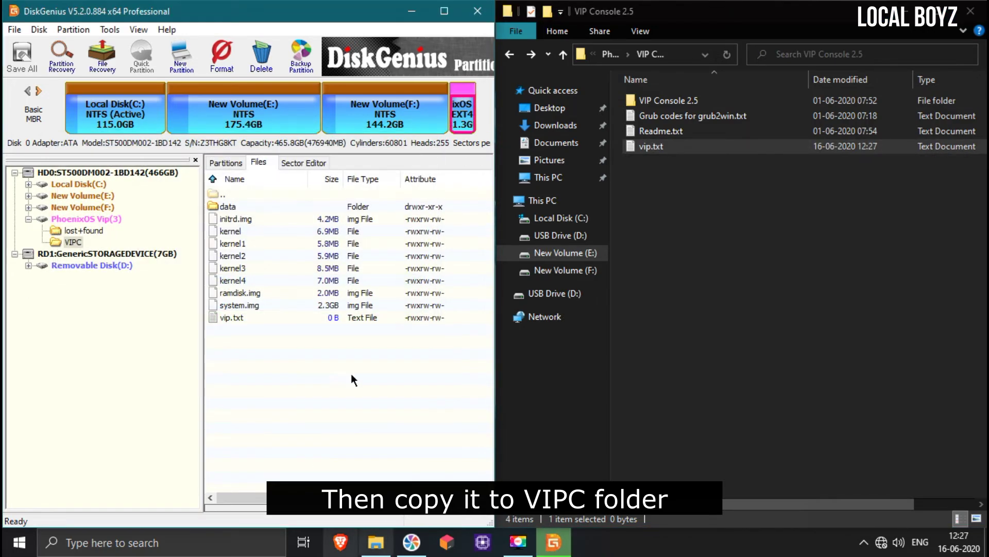
Close DiskGenius, copy the entire contents of Grub codes for grub2win.txt, and close the document and its folder
click(470, 13)
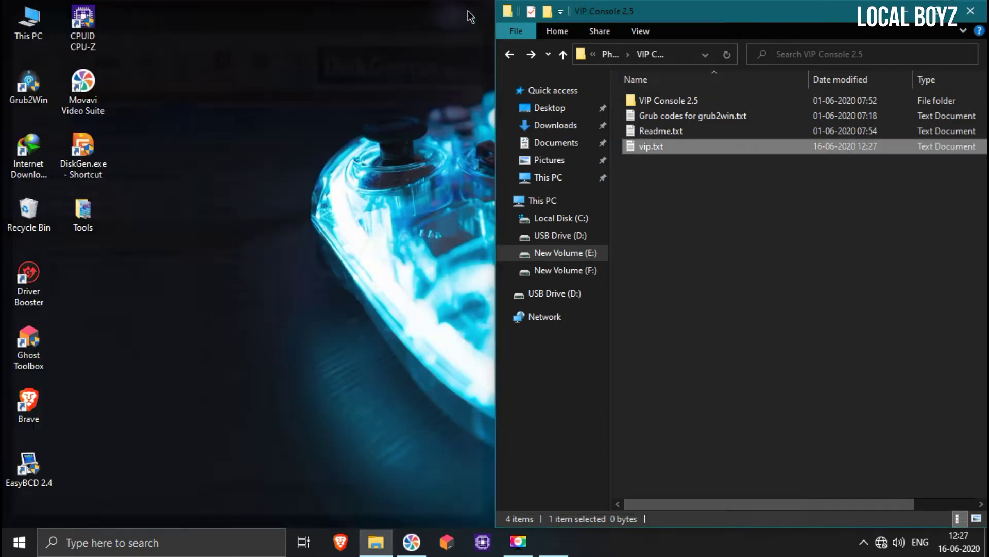
drag(700, 16, 300, 87)
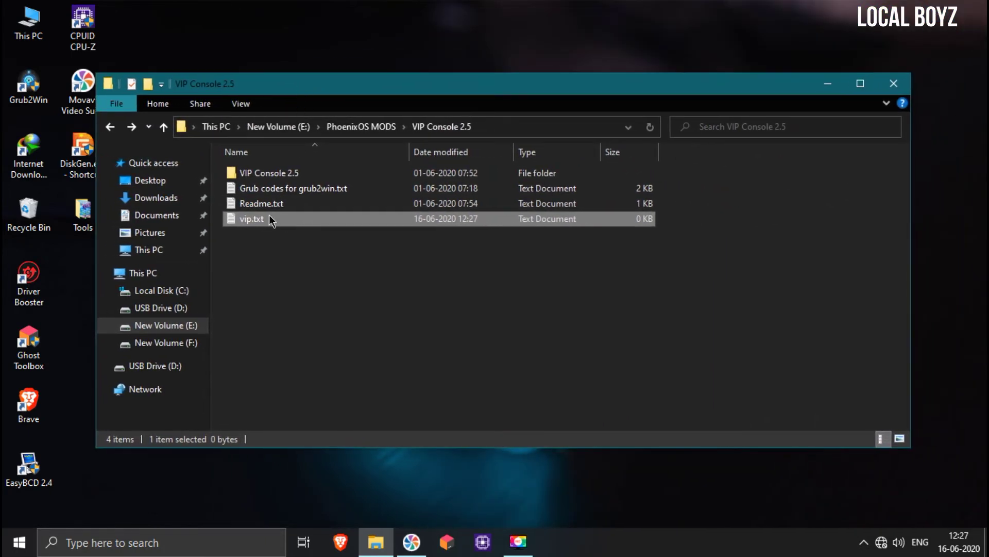
double_click(283, 191)
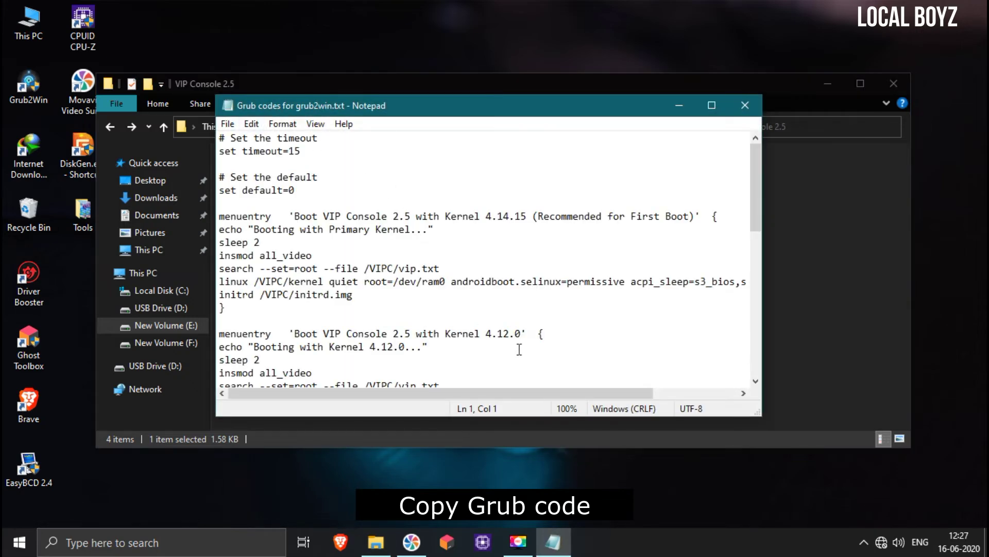
right_click(442, 305)
click(486, 404)
right_click(359, 216)
click(392, 263)
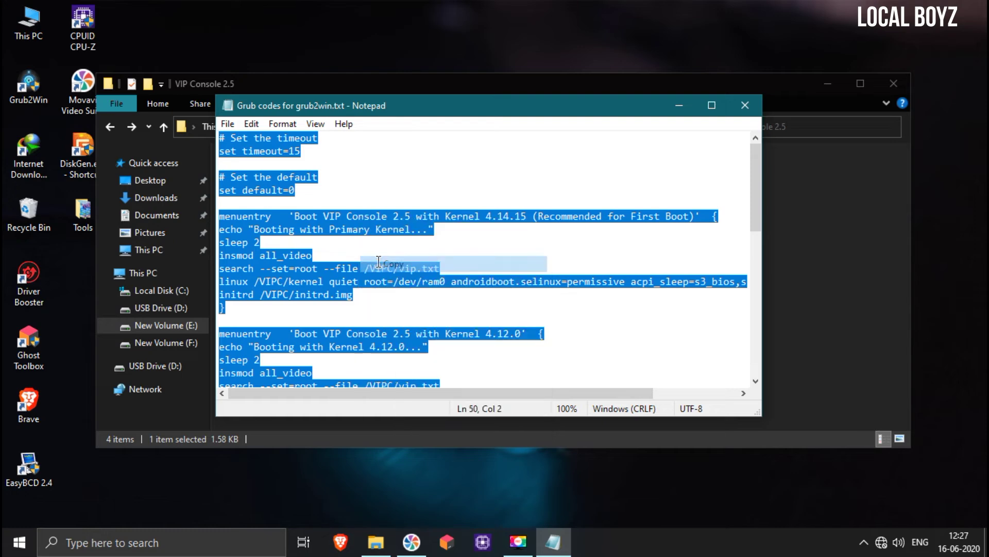
click(746, 106)
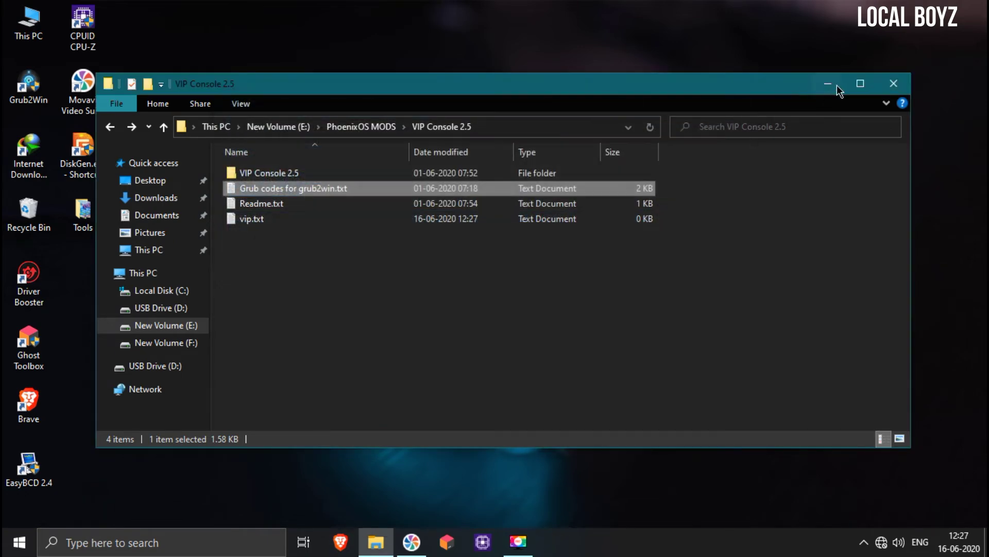
click(893, 83)
Switch to Grub2Win and add a new entry to its boot menu
click(37, 105)
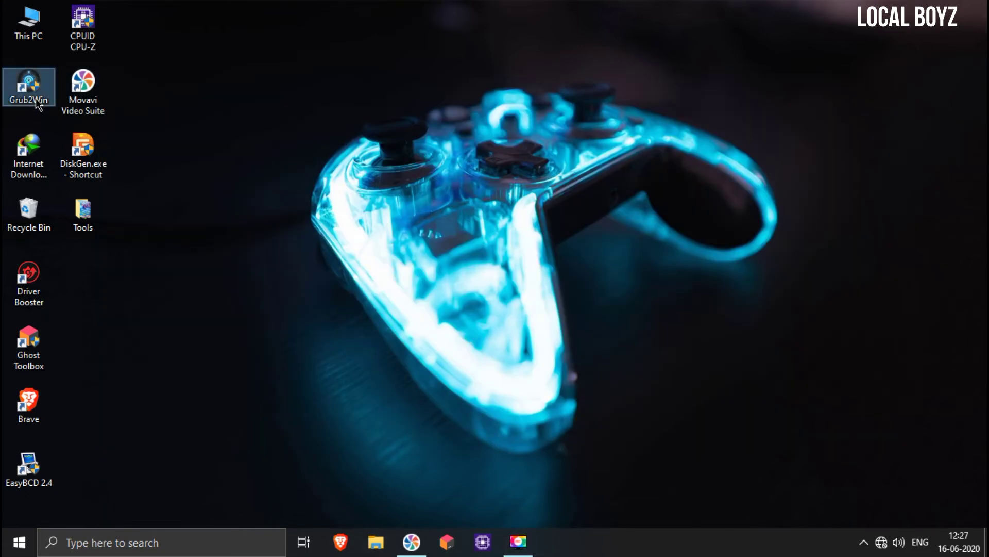
click(379, 98)
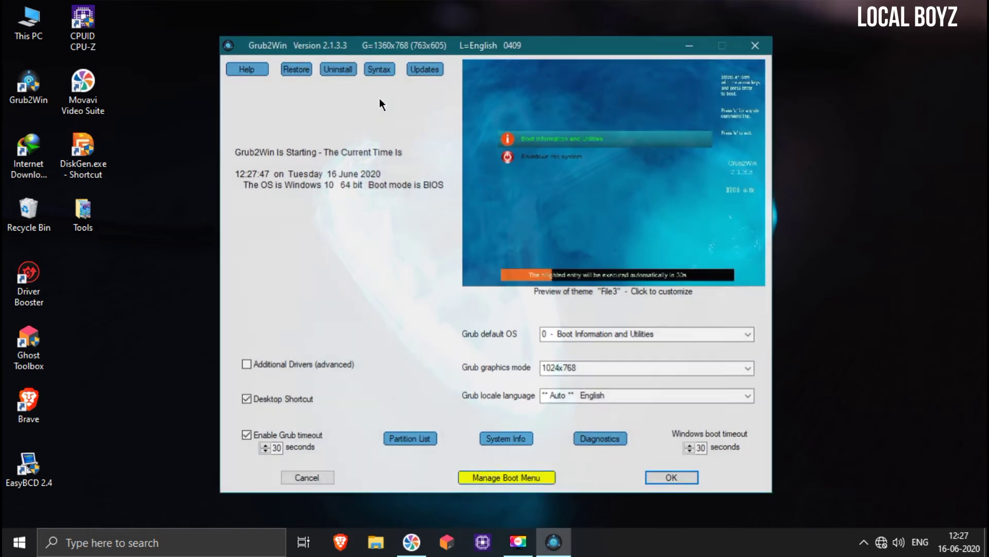
click(521, 478)
click(459, 69)
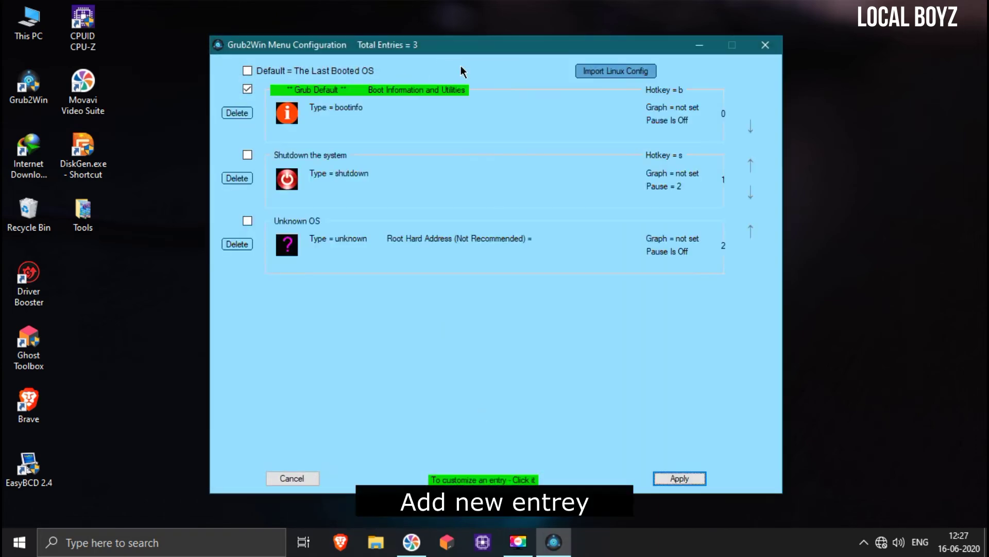
Set the new boot entry's type to submenu and its title to PhoenixOS vip Console
click(356, 144)
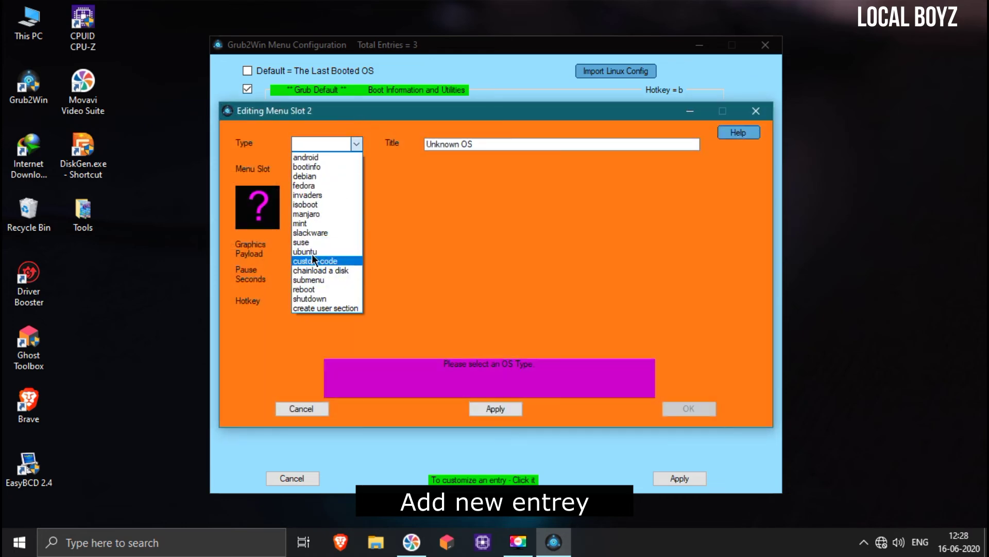
click(314, 281)
key(Tab)
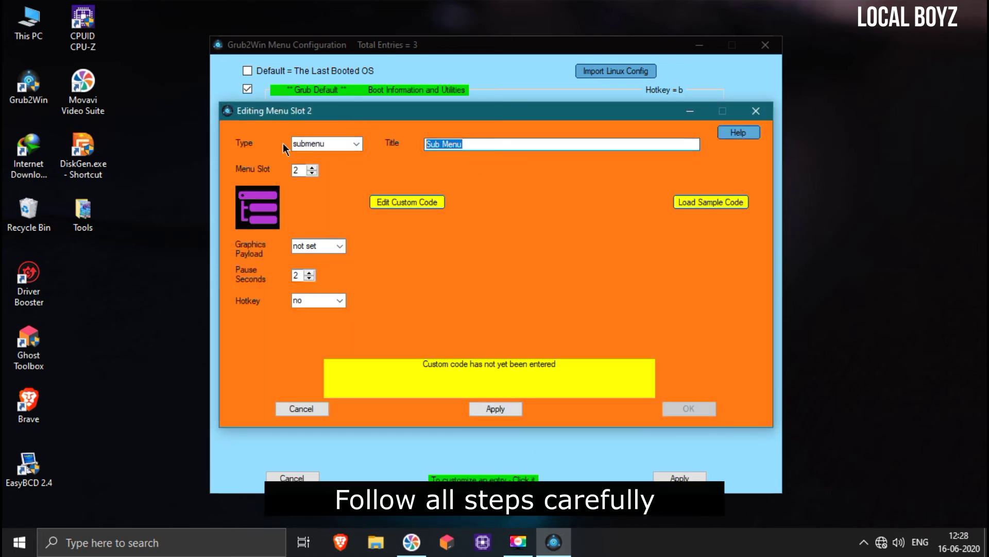
text(PhoenixOS vip Console)
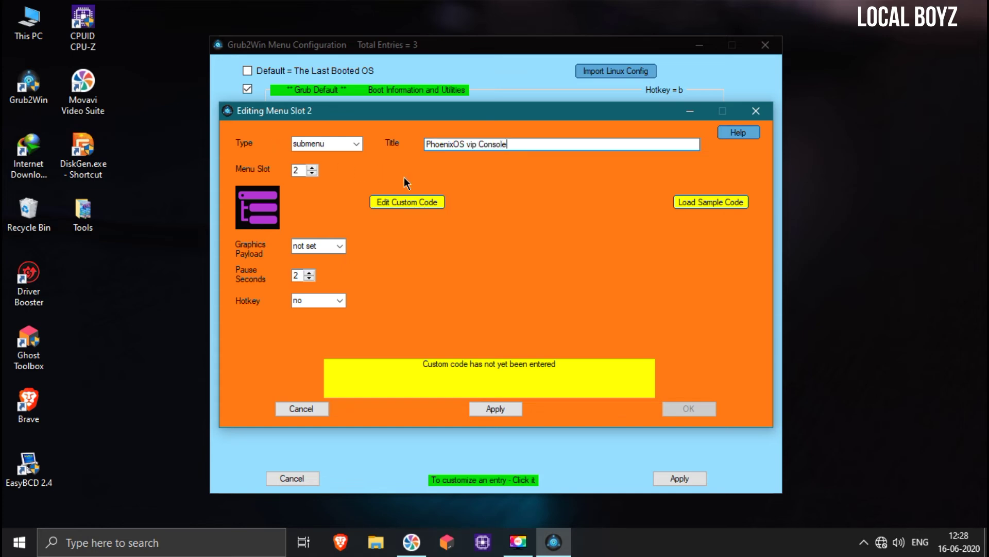
Paste the copied Grub code as the entry's custom code, save and close it, and dismiss the syntax check message
click(379, 203)
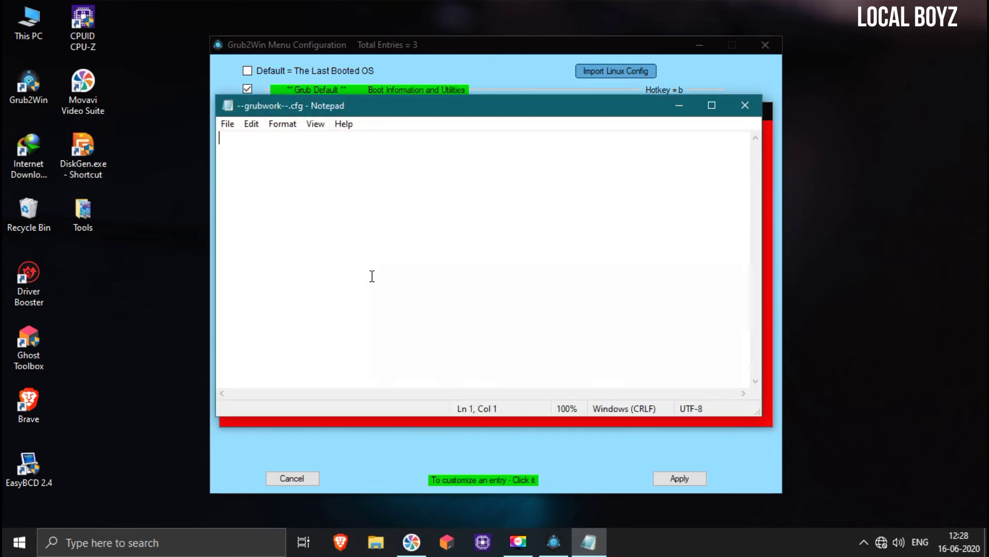
right_click(371, 277)
click(386, 336)
scroll(290, 212, up, 10)
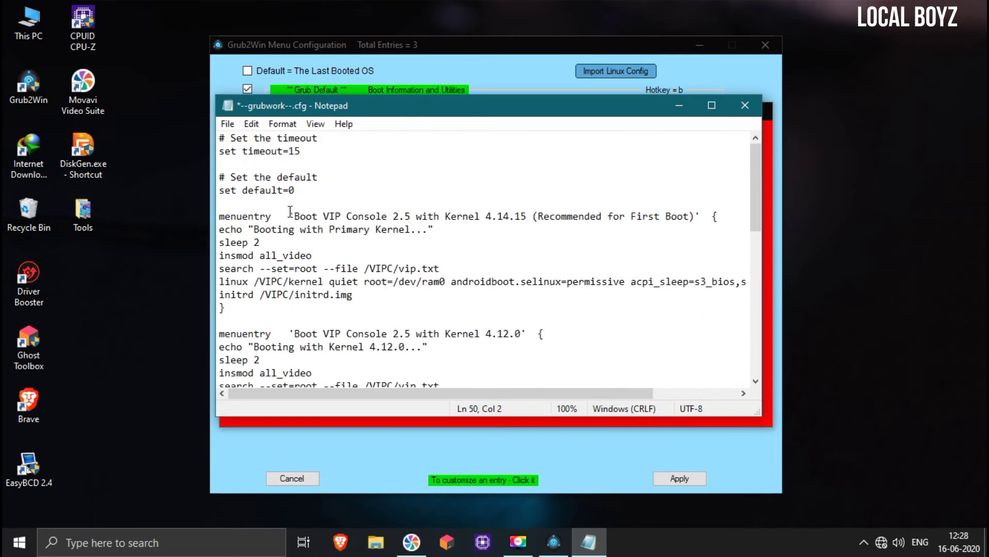
click(227, 124)
click(252, 189)
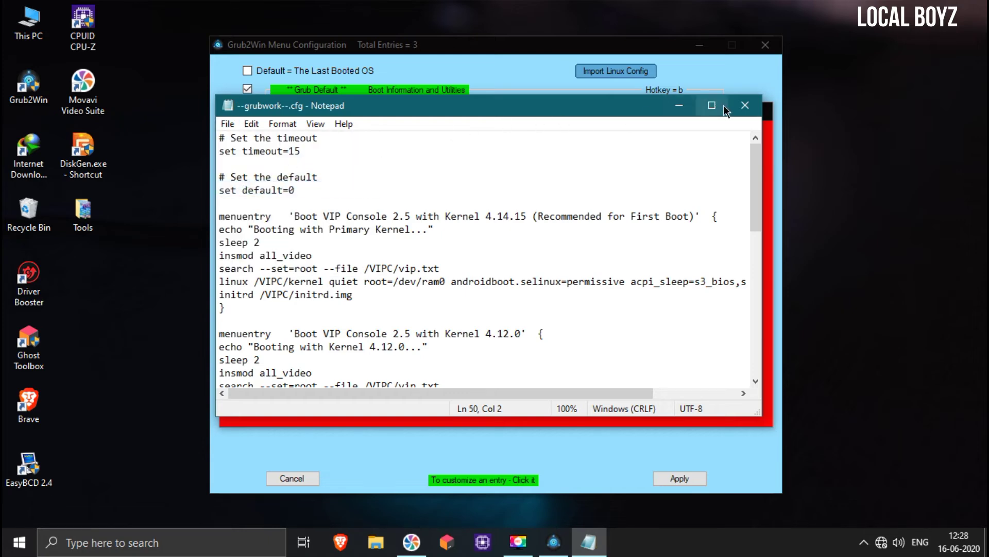
click(745, 105)
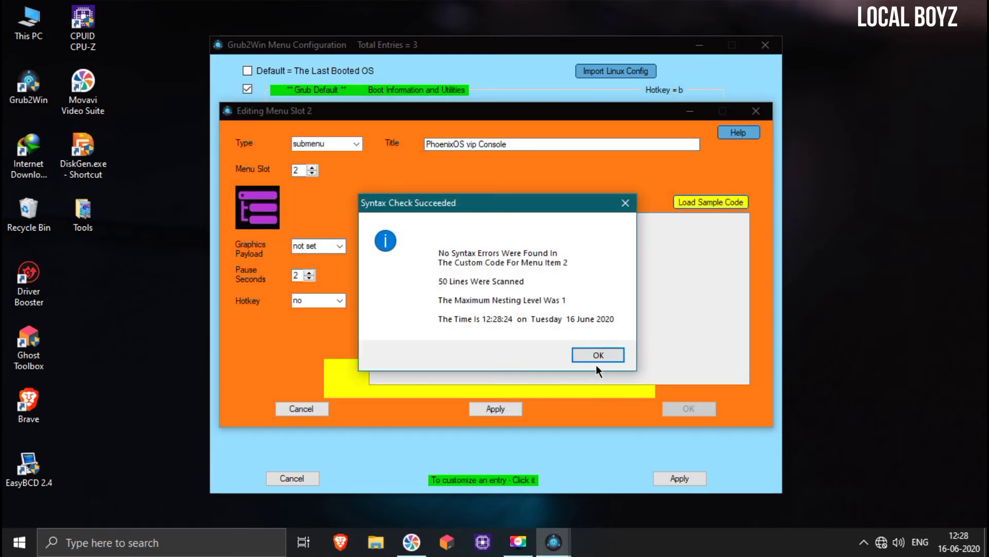
click(599, 357)
Give the PhoenixOS vip Console entry the xtra-01 icon and the hotkey v, and apply the entry's settings
click(242, 203)
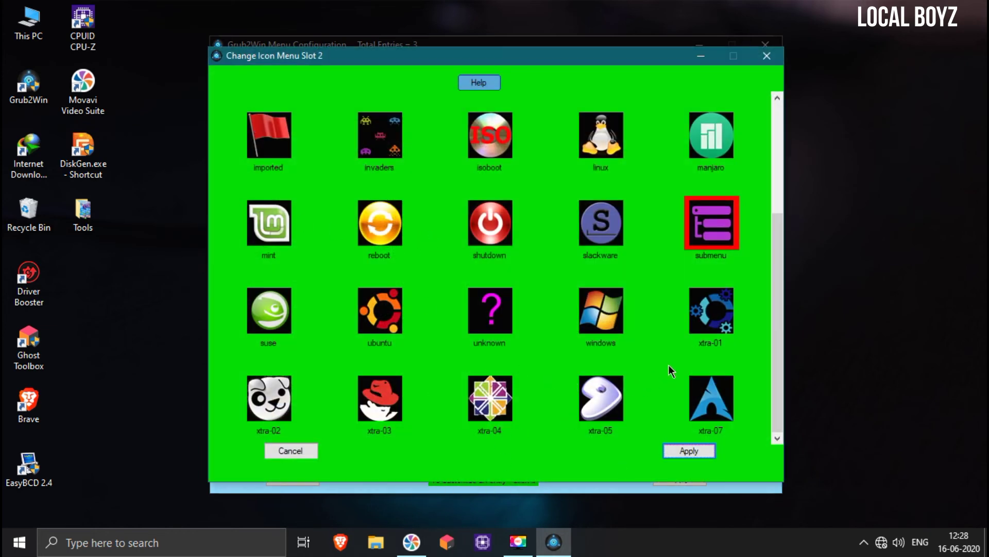
click(711, 310)
click(696, 453)
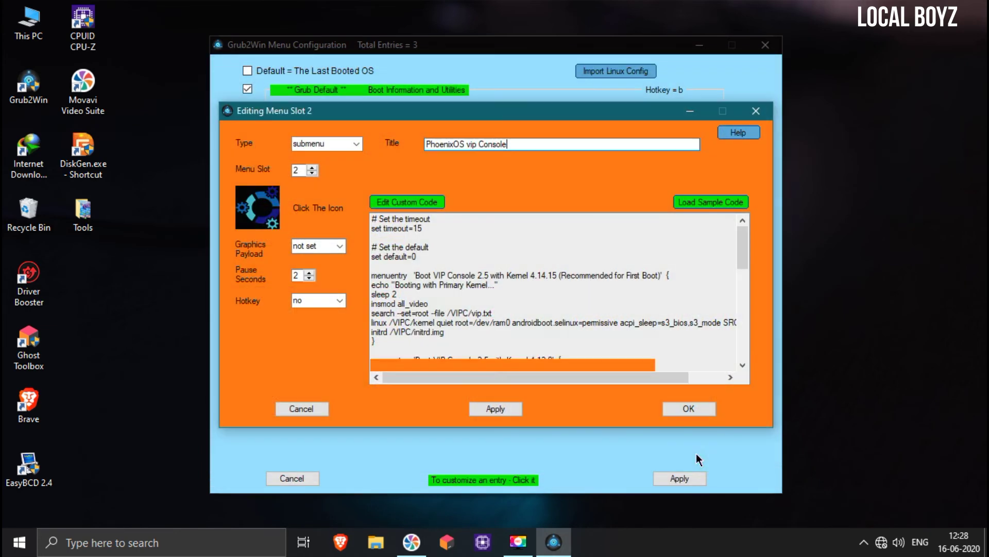
click(309, 302)
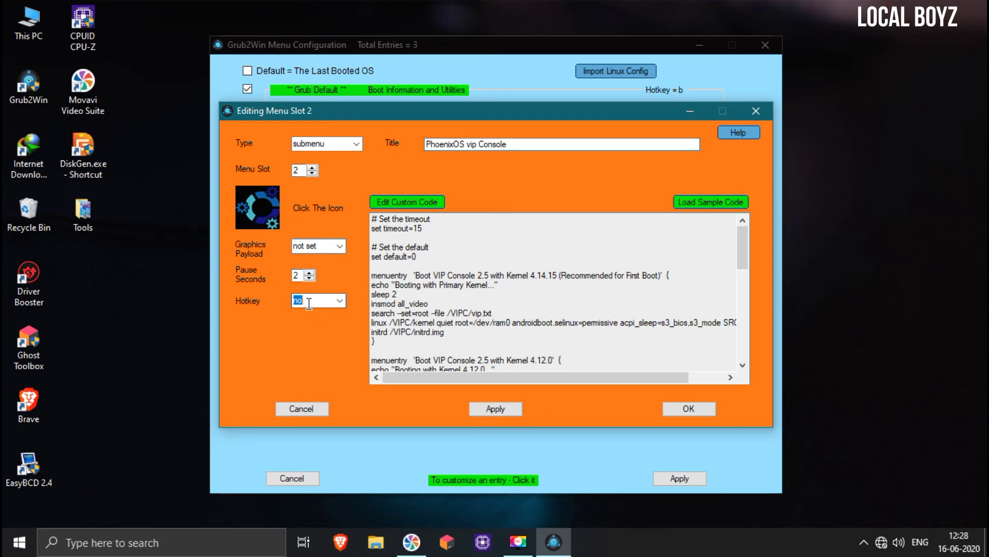
text(v)
click(504, 407)
click(689, 408)
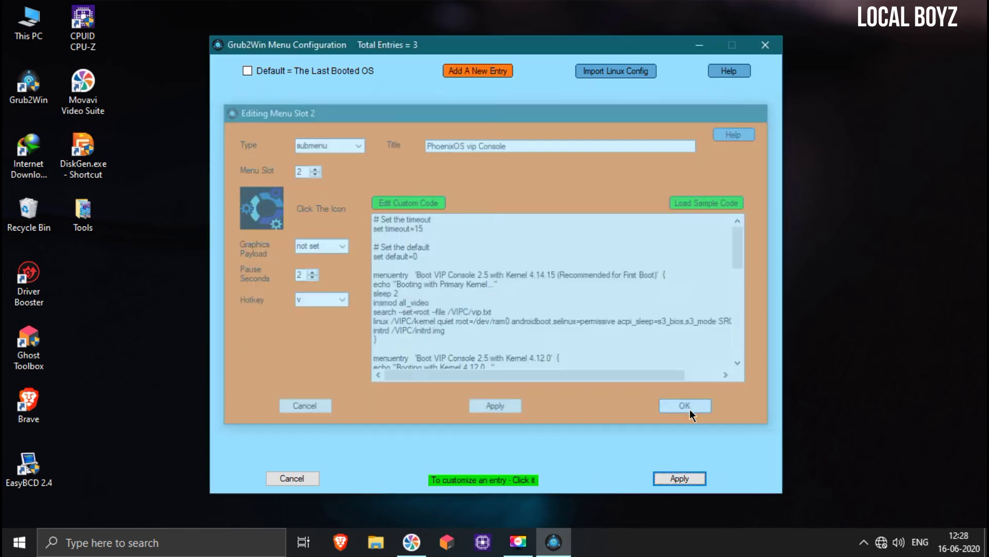
Move the PhoenixOS vip Console entry to slot 0 as the Grub default, then save the boot configuration and close Grub2Win
click(751, 230)
click(750, 164)
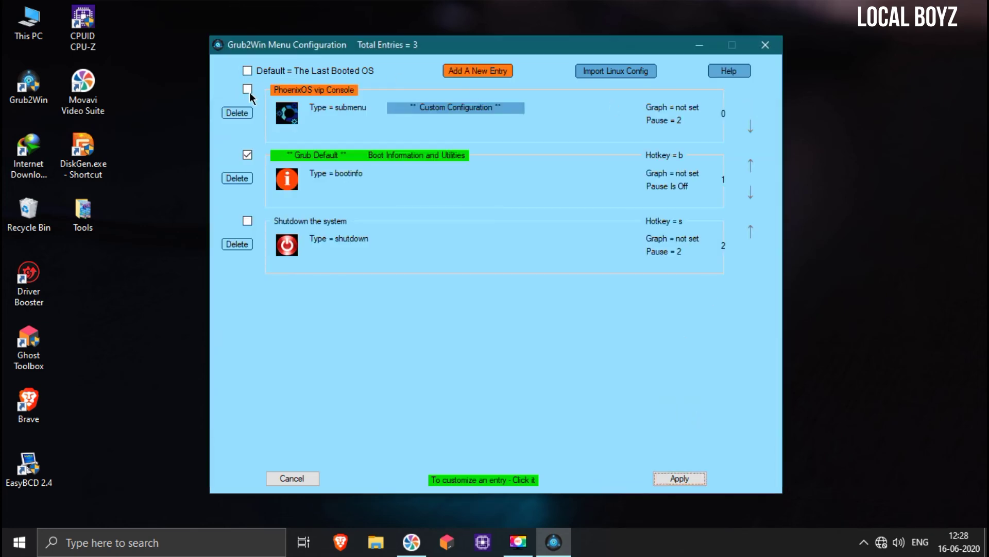
click(692, 475)
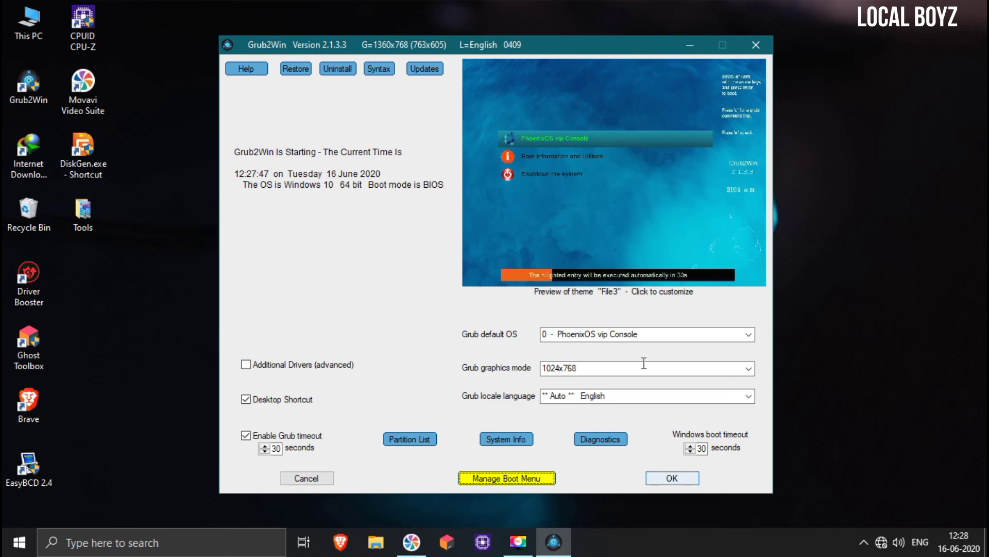
click(657, 480)
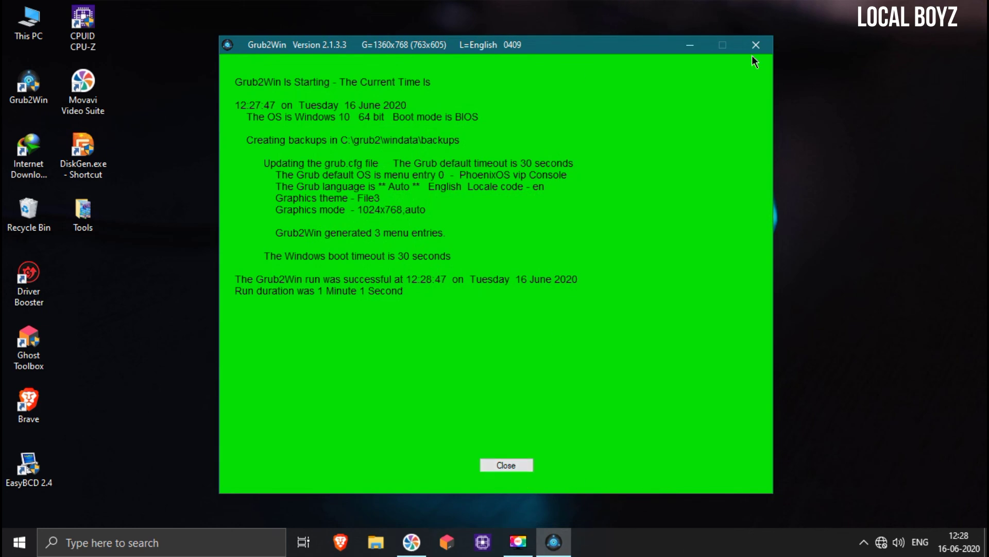
click(755, 43)
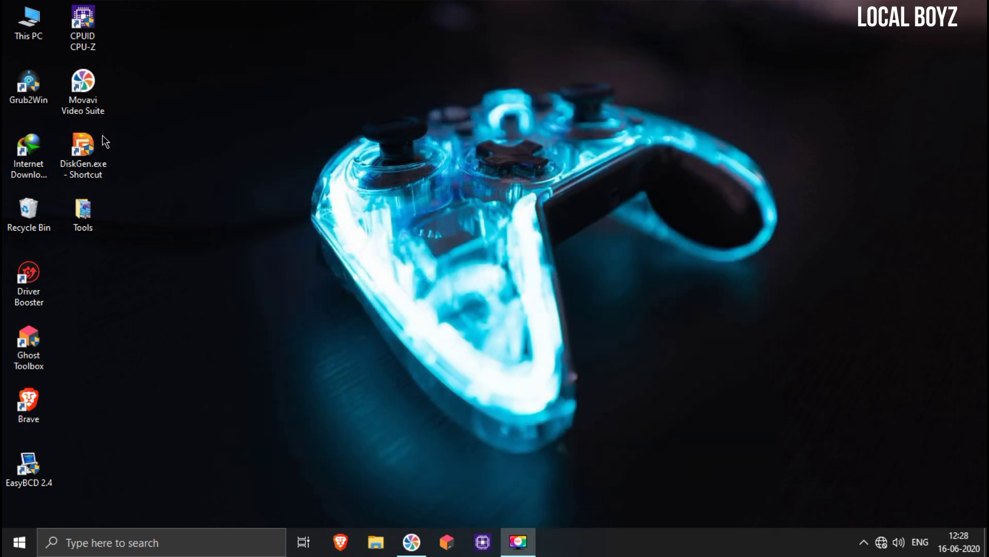
Empty the Recycle Bin and confirm the permanent deletion
right_click(19, 222)
click(45, 247)
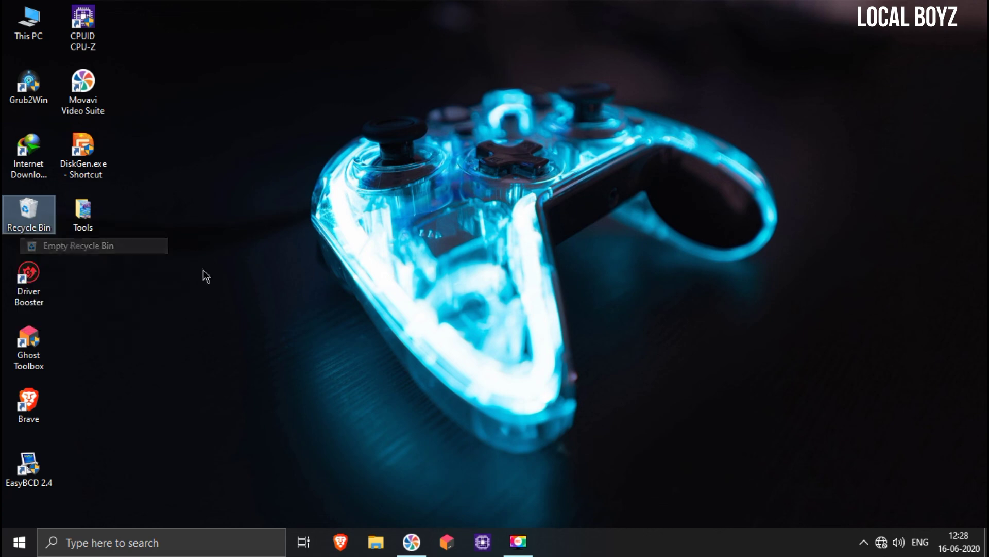
click(552, 328)
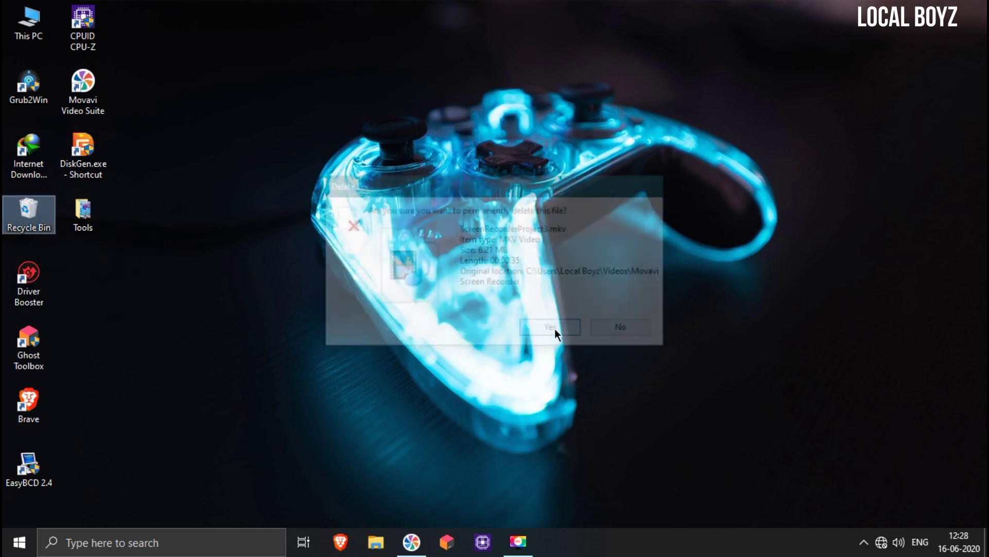
click(724, 123)
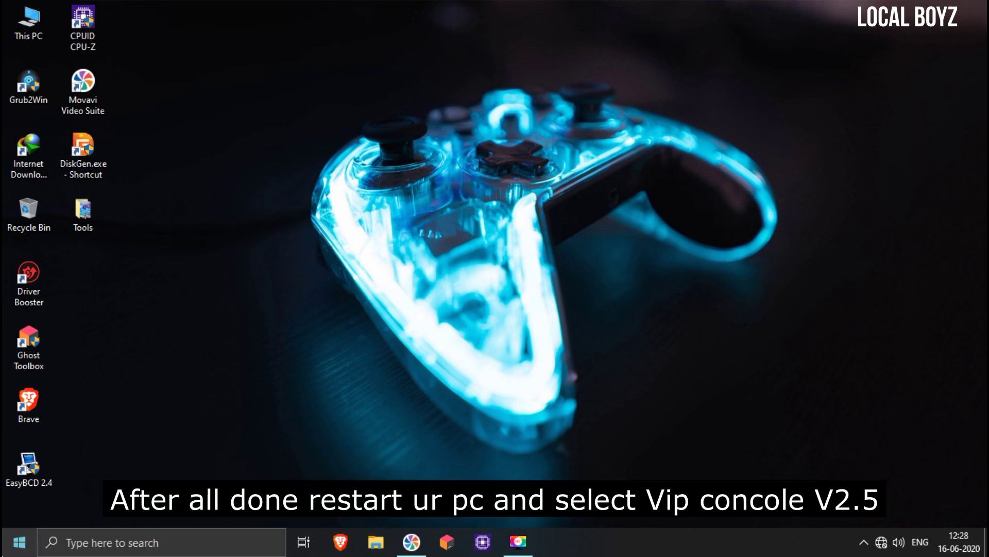
Restart the computer
click(20, 541)
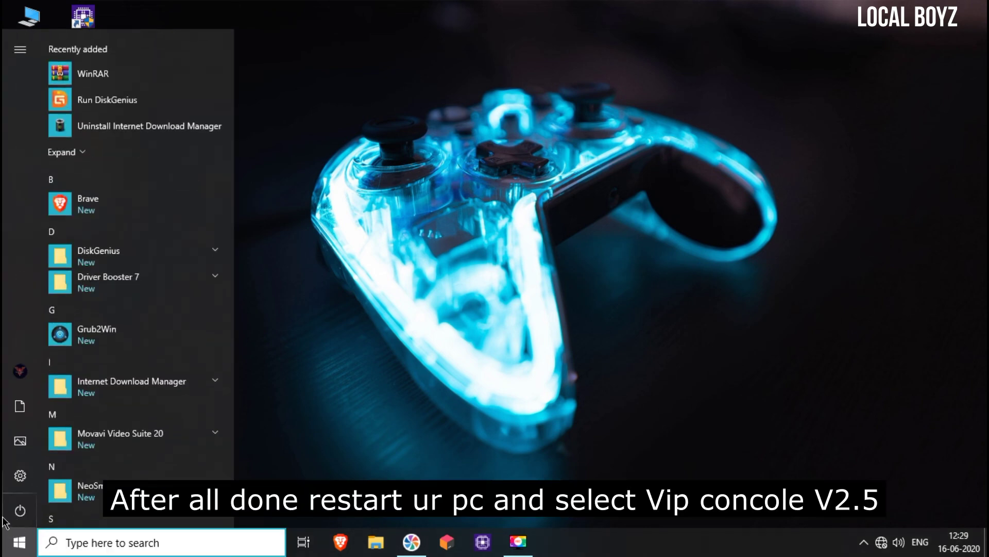
click(5, 511)
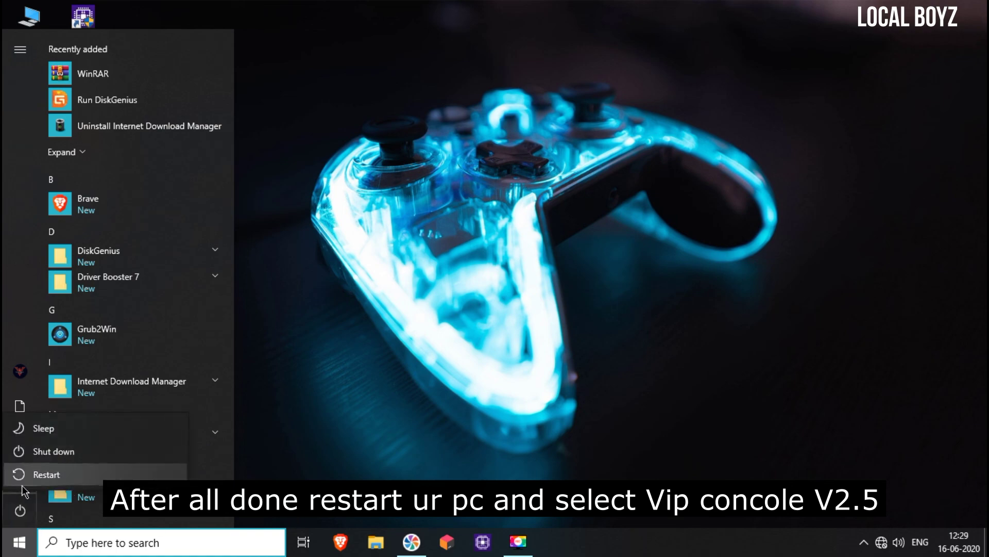